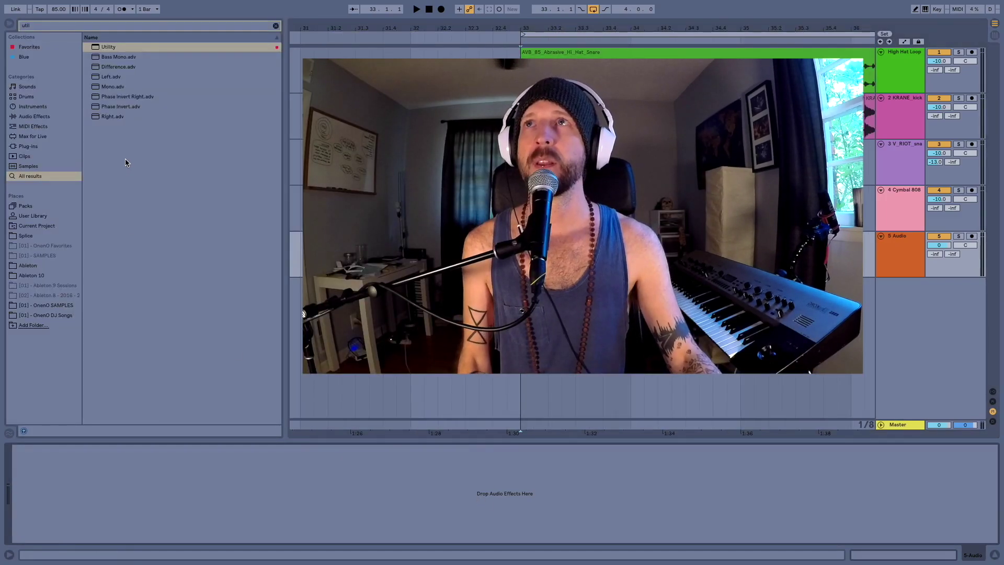
- Load EQ Eight, Glue Compressor and Saturator onto the 5 Audio track in that order
click(276, 26)
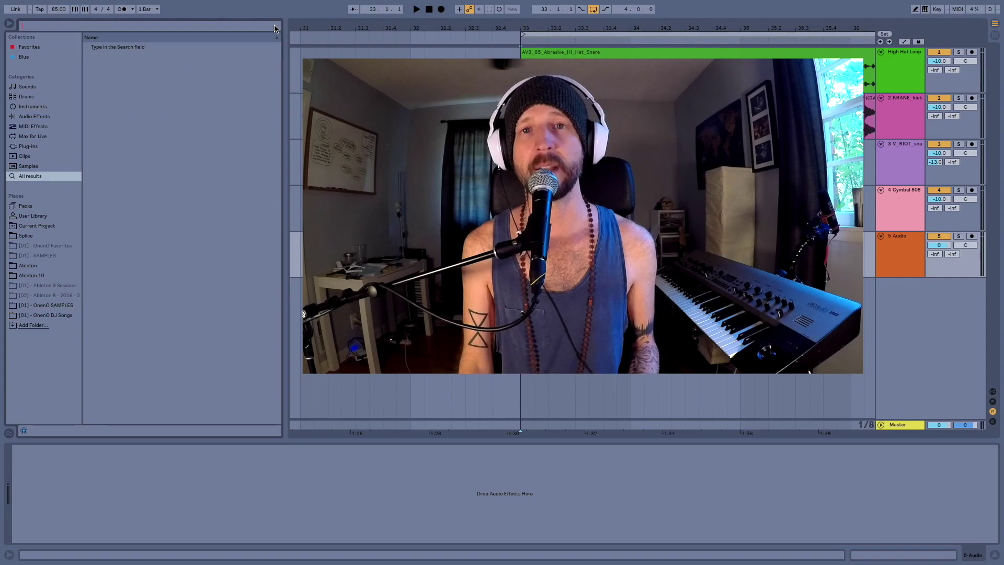
text(eq)
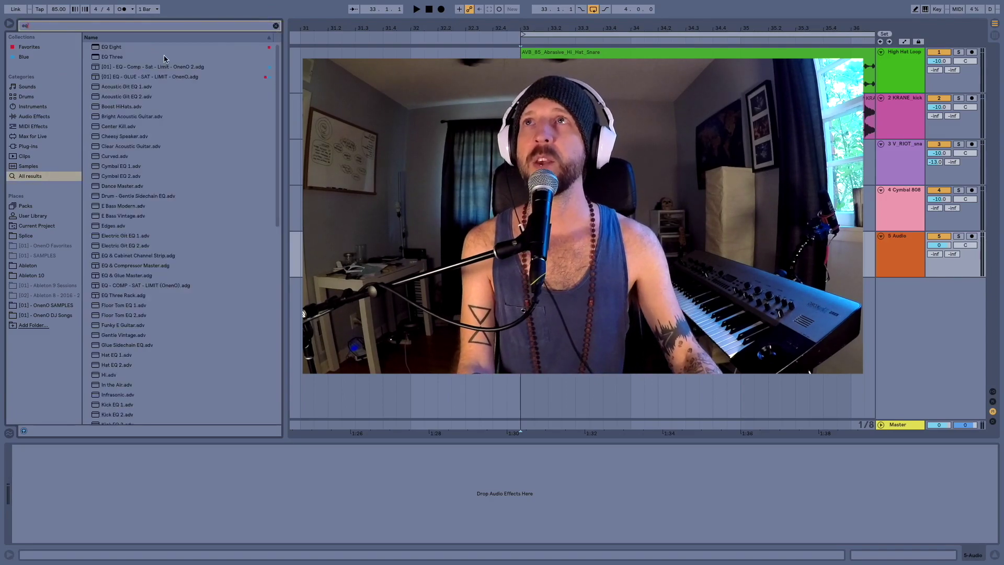
drag(120, 47, 194, 494)
click(256, 26)
text(comp)
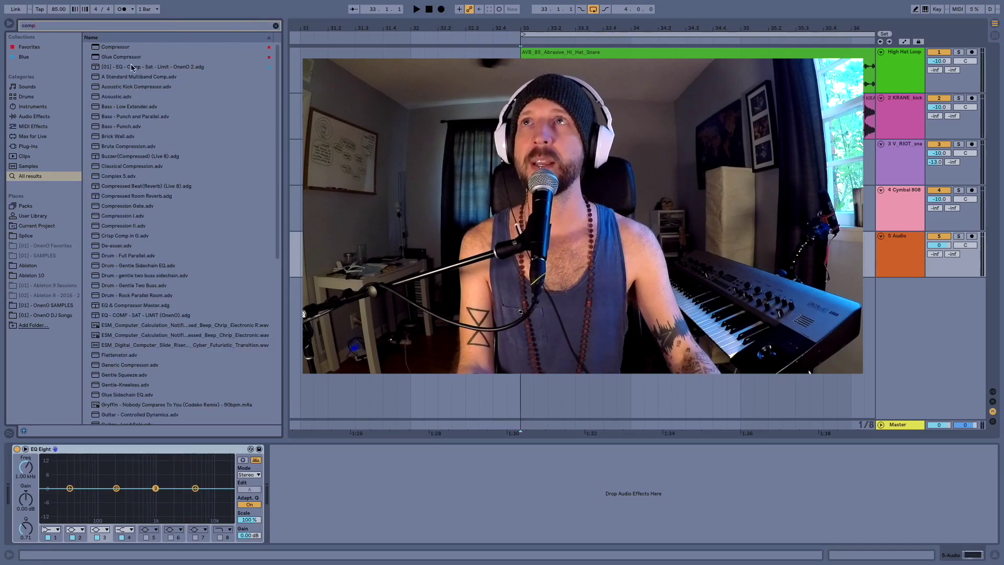
drag(126, 56, 328, 488)
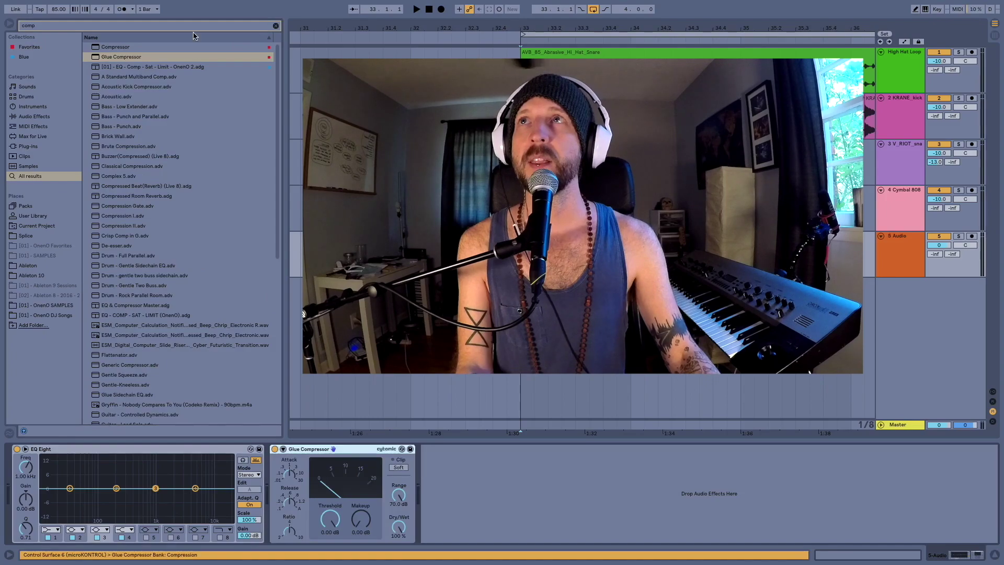
key(ctrl+f)
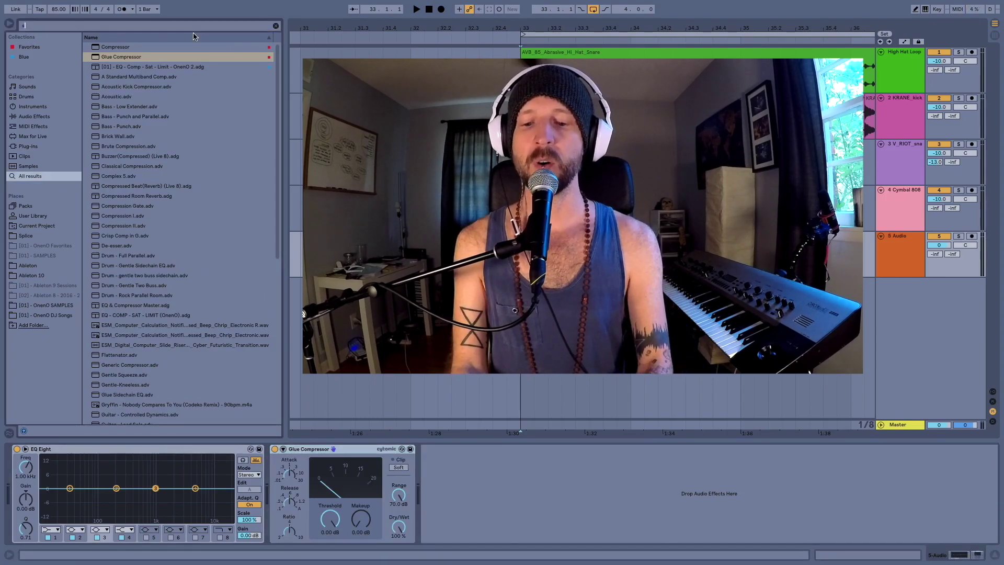
text(sat)
drag(112, 47, 502, 500)
- Add Auto Filter, Limiter and Utility after the Saturator to complete the chain
key(ctrl+f)
text(a)
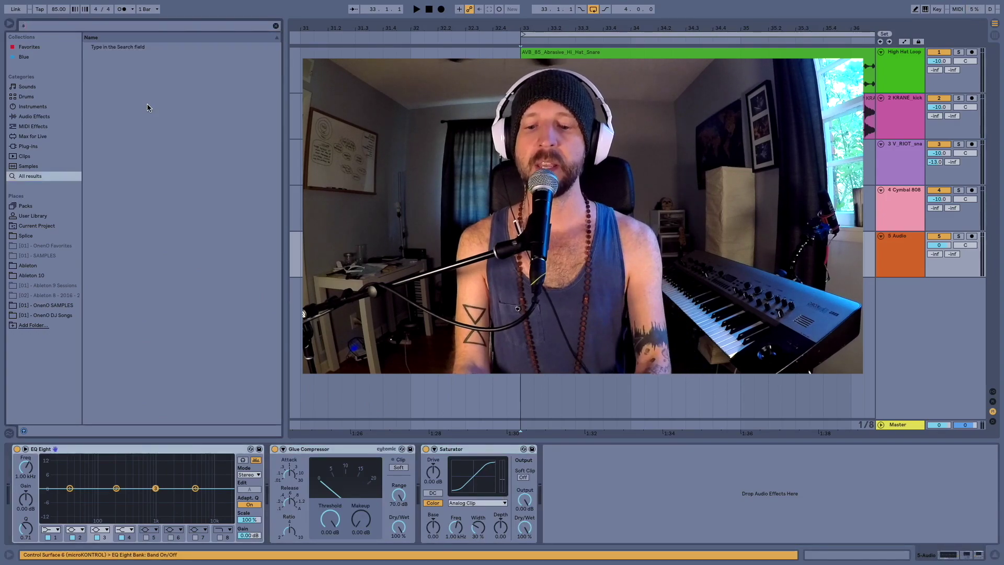
text(uto)
drag(114, 47, 591, 483)
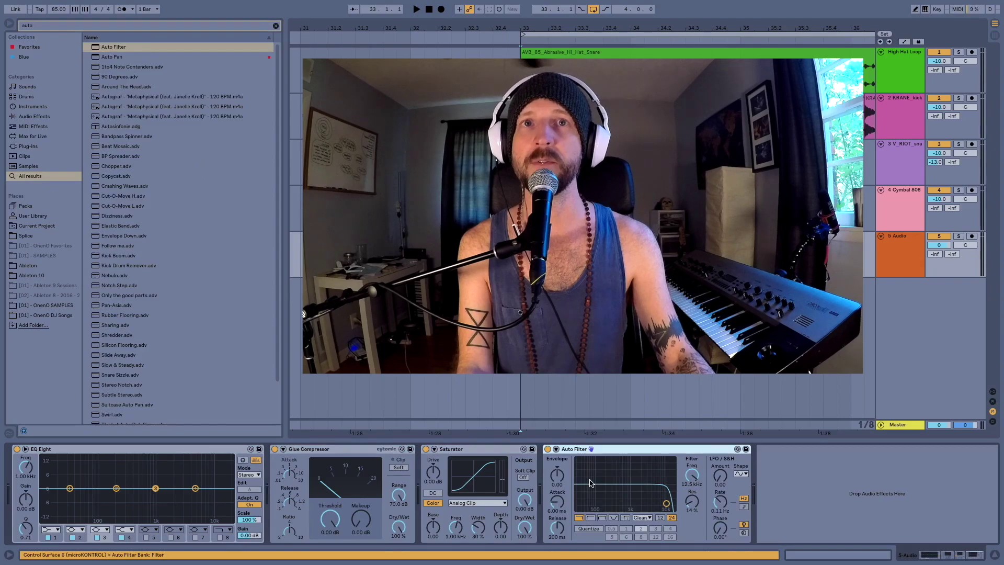
key(ctrl+f)
text(limit)
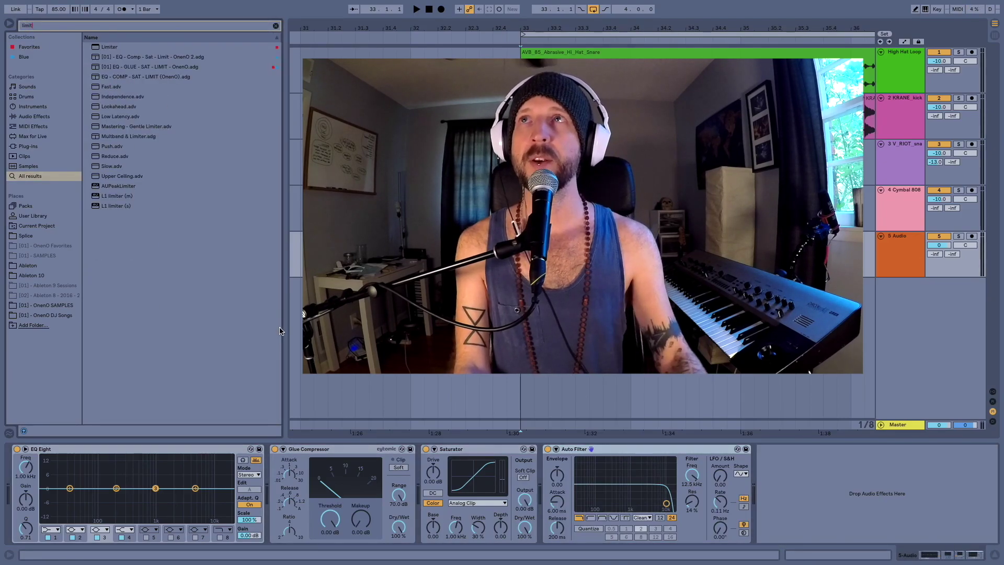
drag(109, 47, 765, 495)
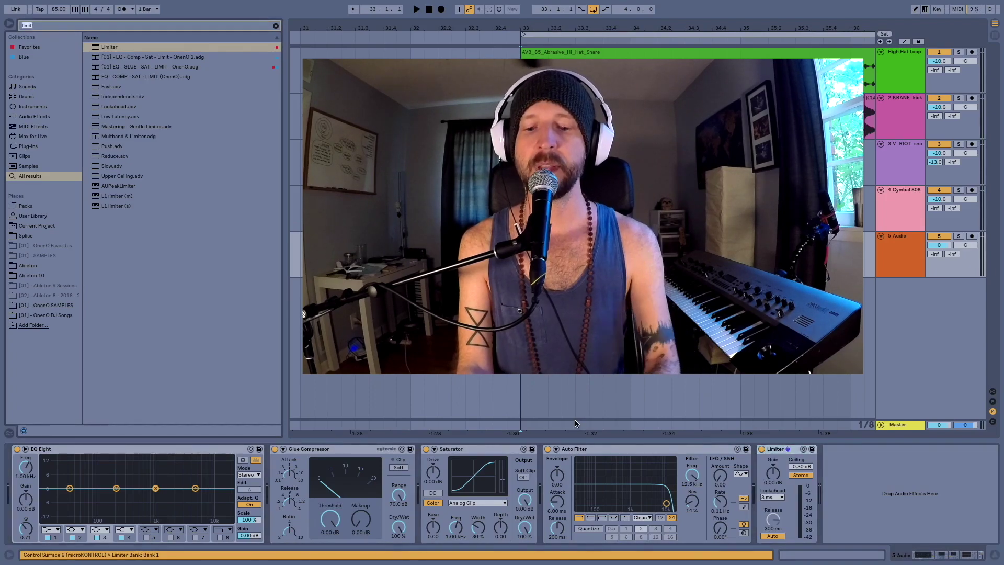
key(ctrl+f)
text(util)
click(94, 48)
drag(94, 48, 877, 473)
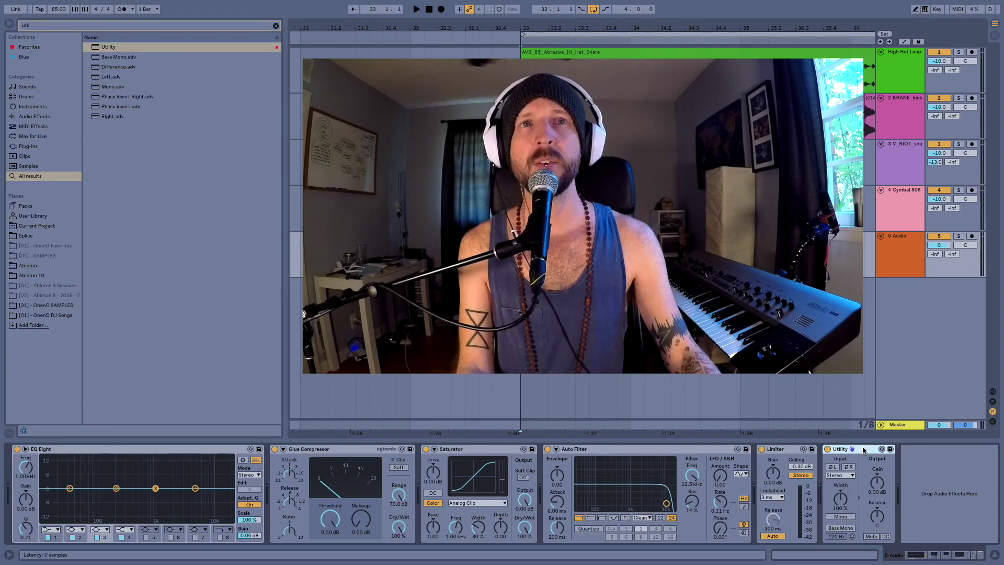
click(699, 449)
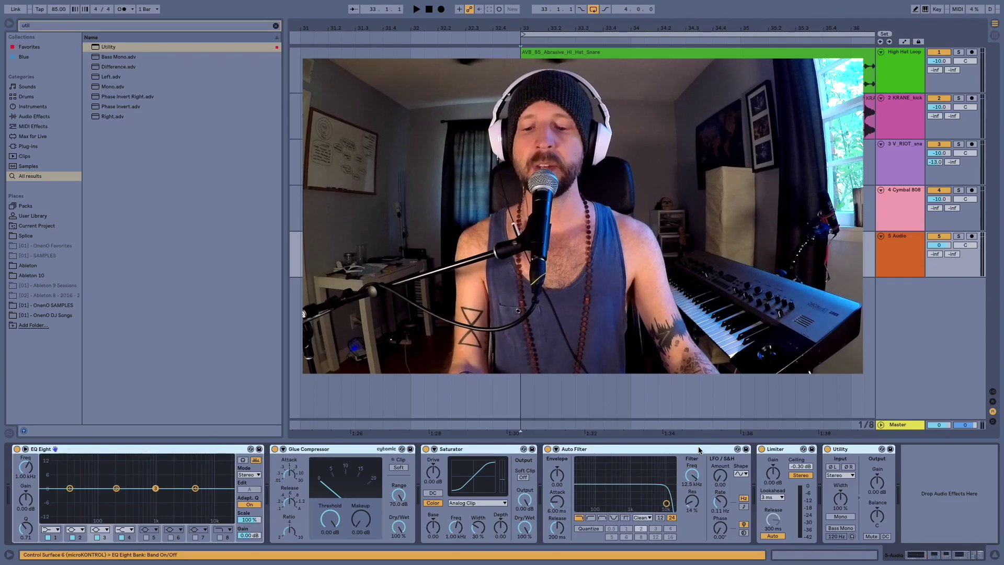
- Group the six devices into an Audio Effect Rack and show its eight macro knobs
key(ctrl+g)
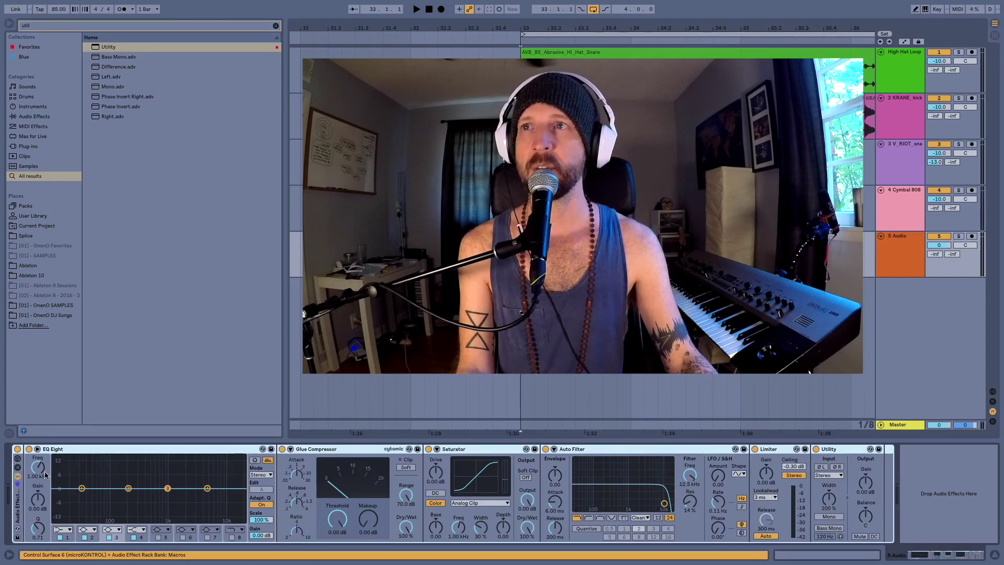
click(17, 459)
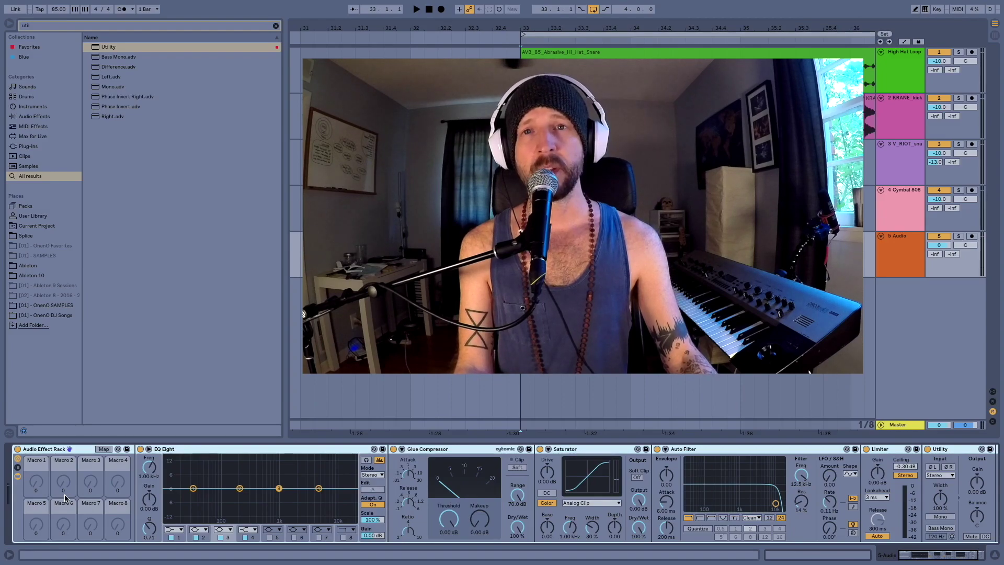
click(39, 485)
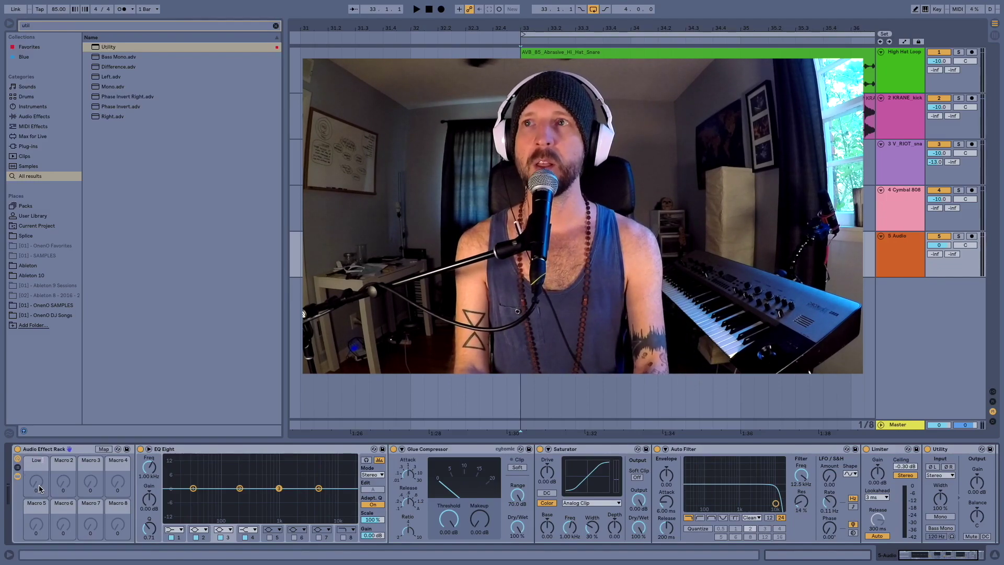
- Rename Macros 2–4 to High Cut, Glue and Attack / Release
click(62, 482)
key(ctrl+r)
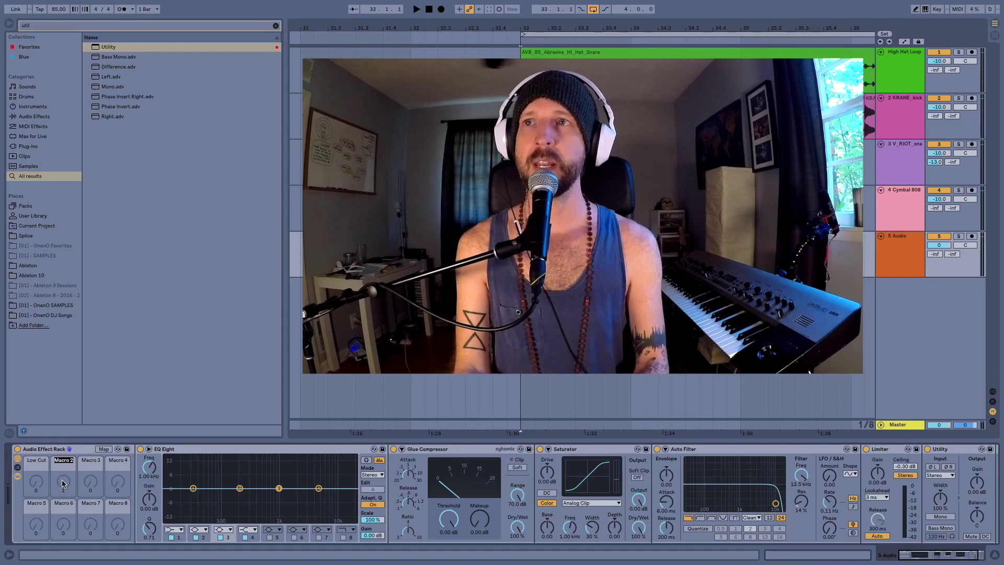
text(High Cut)
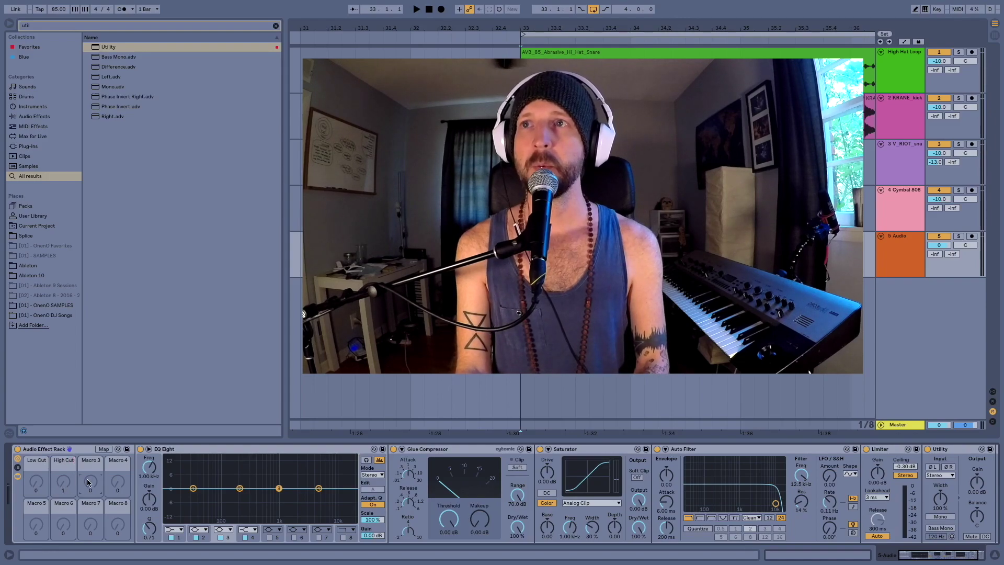
key(ctrl+r)
text(Glu)
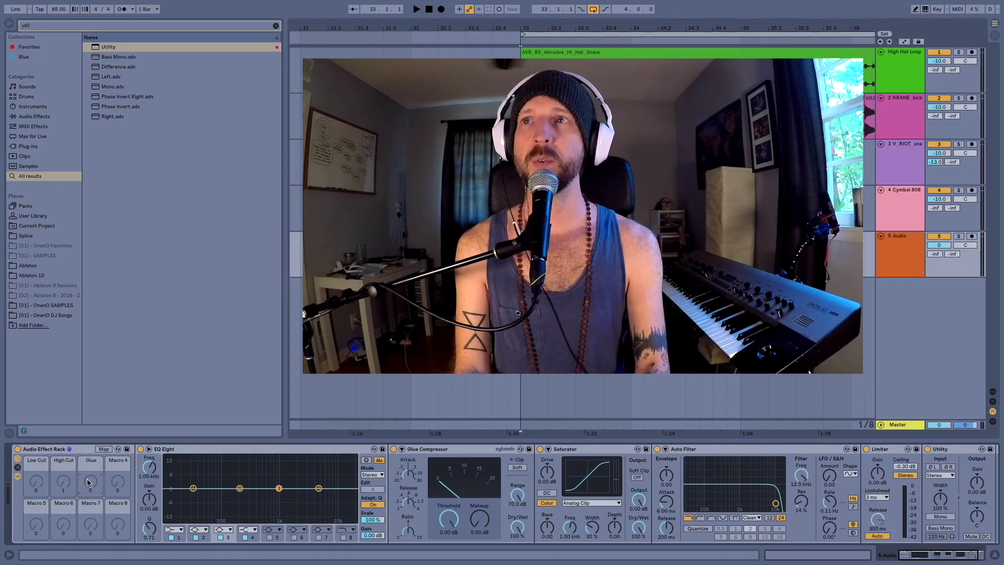
key(ctrl+r)
text(Att)
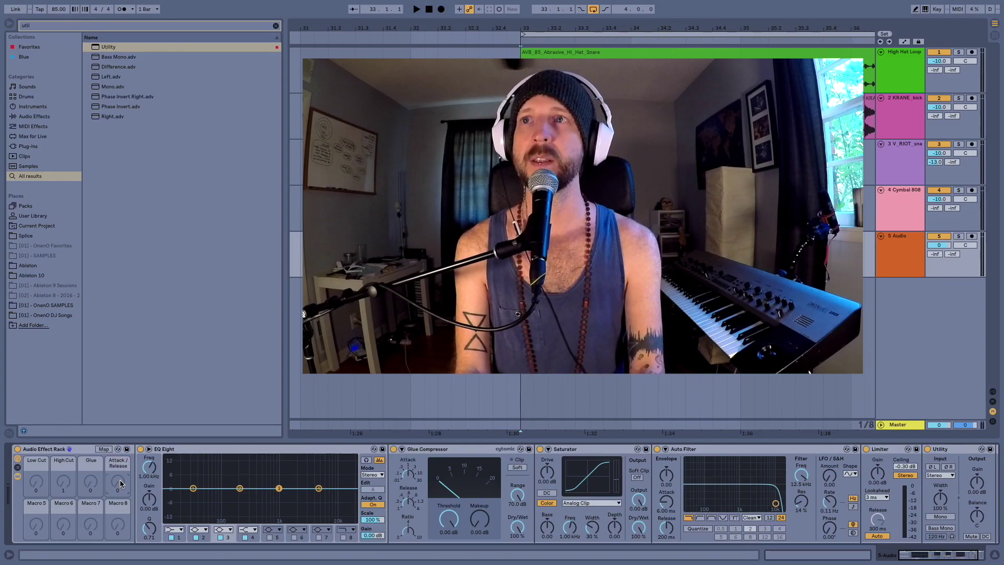
- Rename Macros 5–8 to Sat, Drive Filter, Limit and Master
key(ctrl+r)
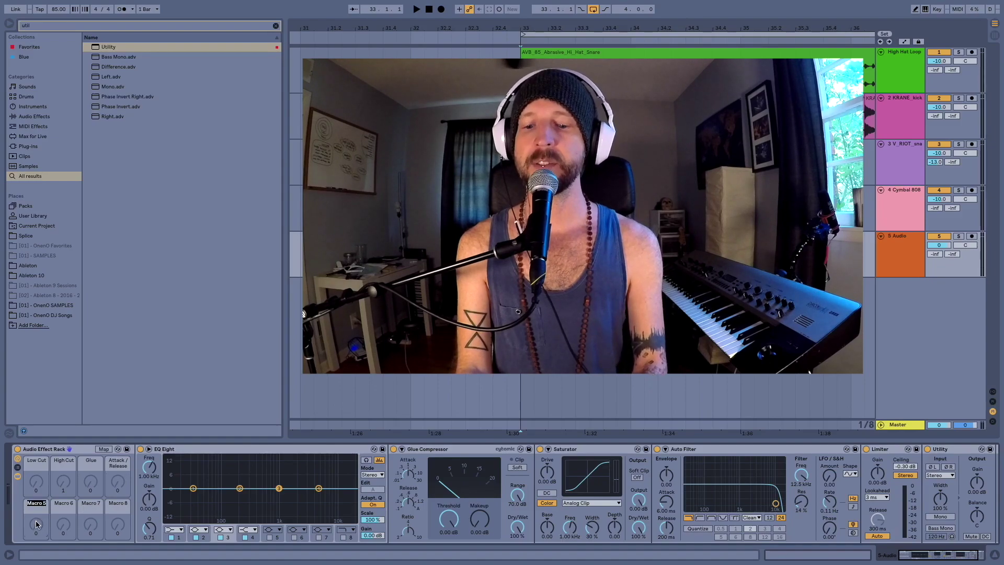
text(Sat)
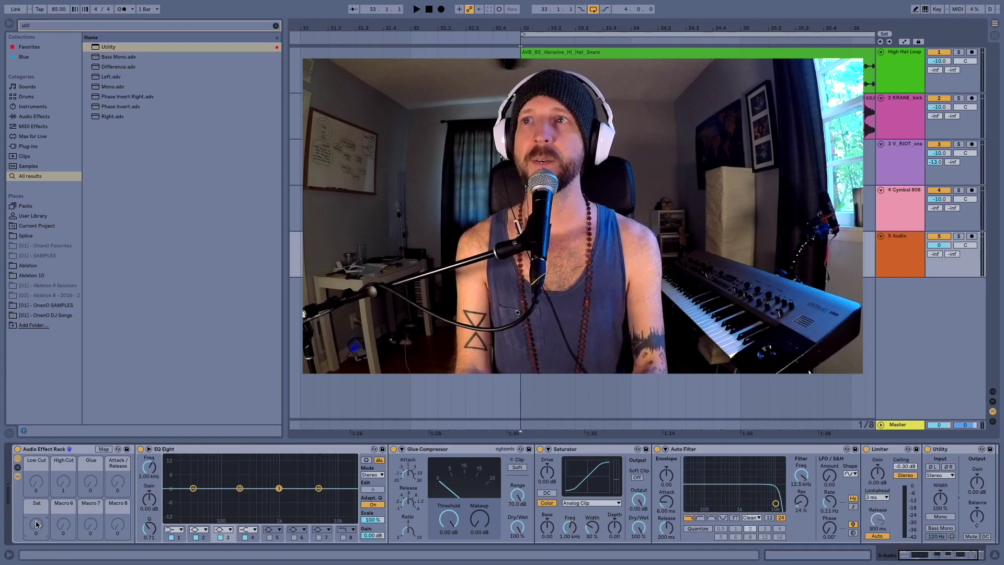
key(ctrl+r)
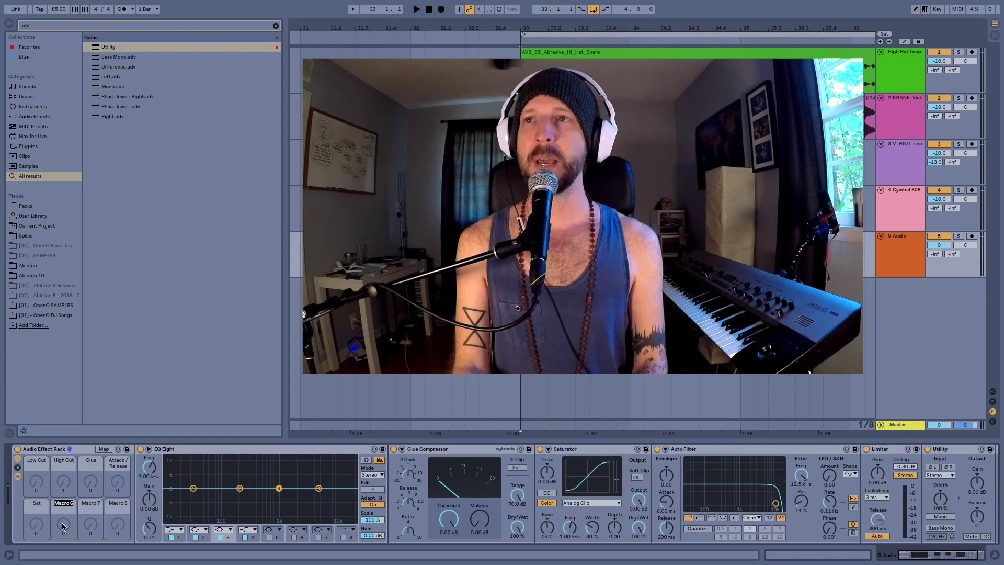
text(Drive Filter)
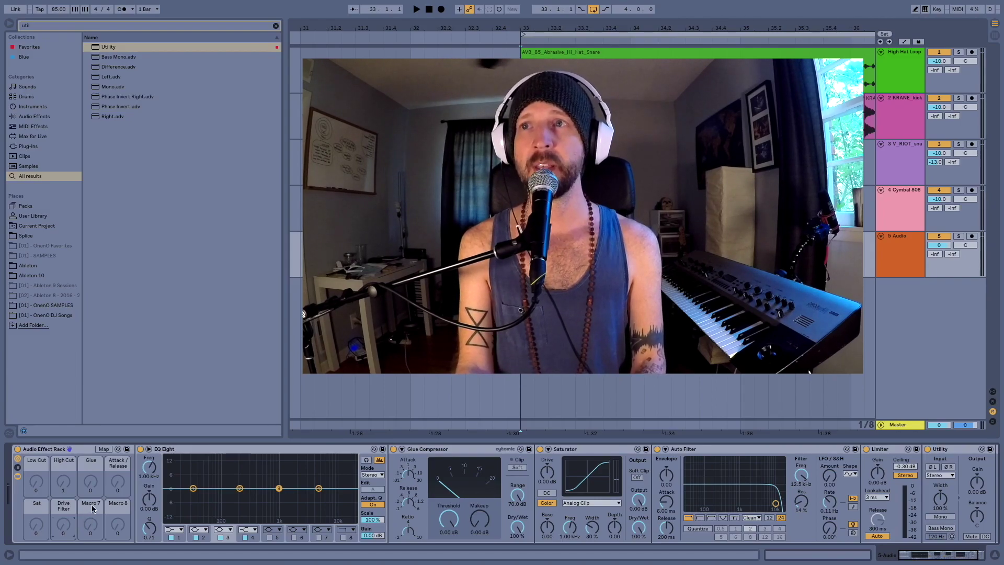
key(ctrl+r)
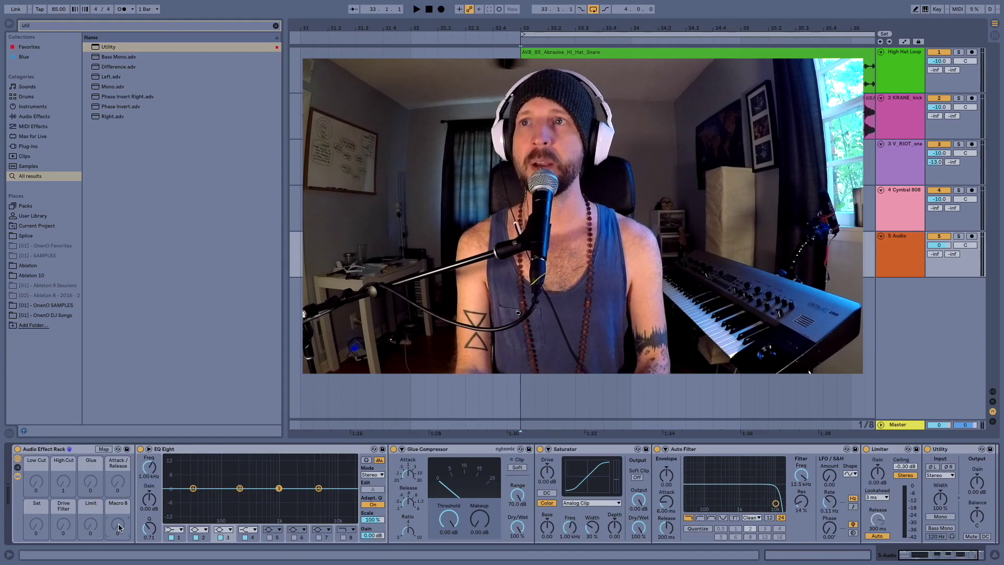
key(ctrl+r)
text(Mas)
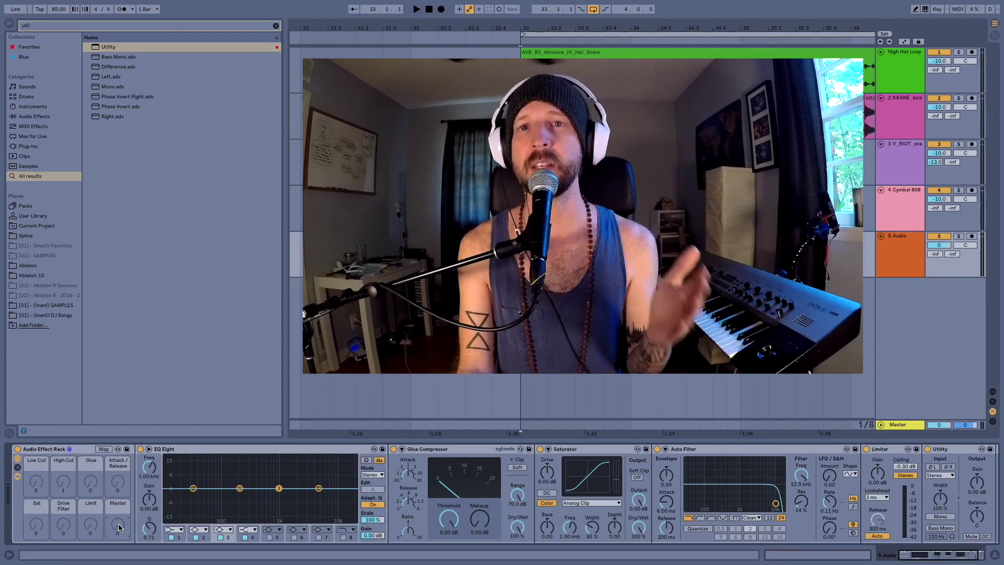
- Set High Cut to 0, switch off EQ Eight bands 2 and 3, and make band 1 a low-cut
drag(73, 485, 76, 489)
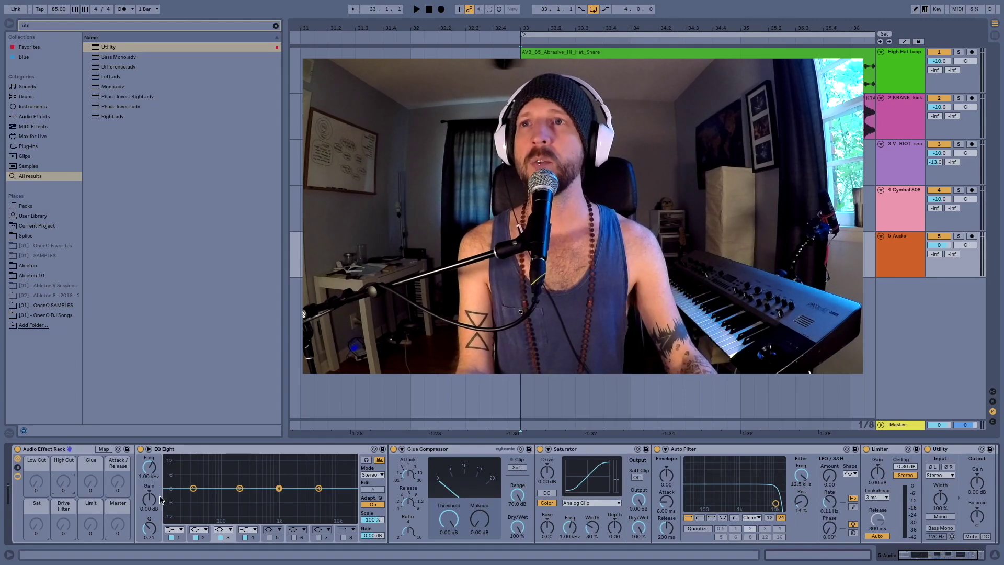
click(204, 455)
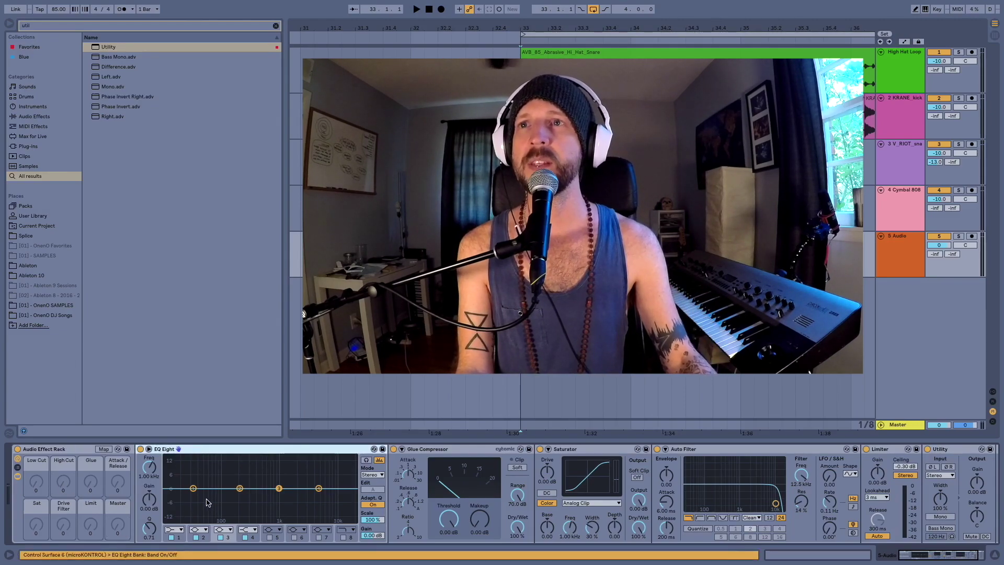
click(196, 538)
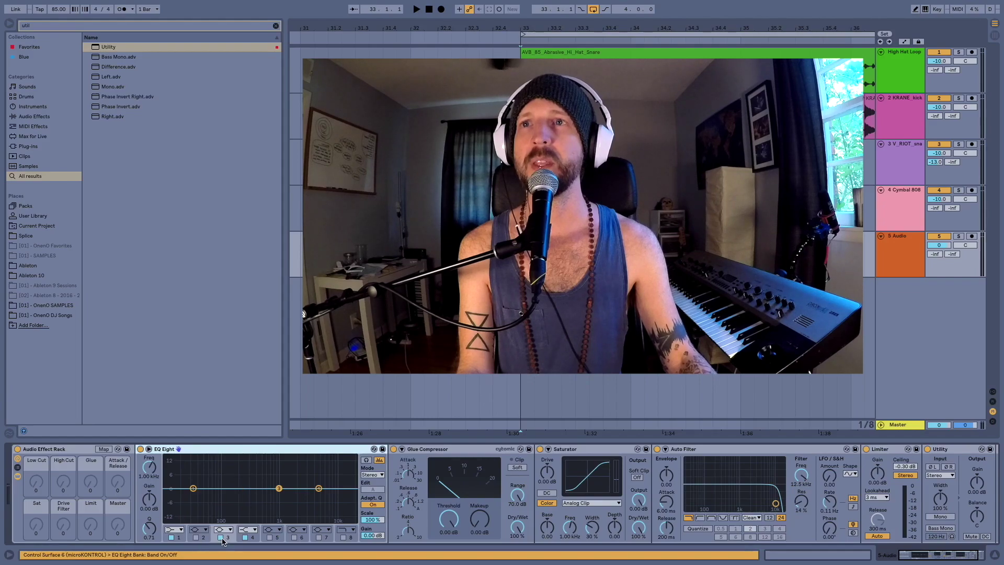
click(222, 538)
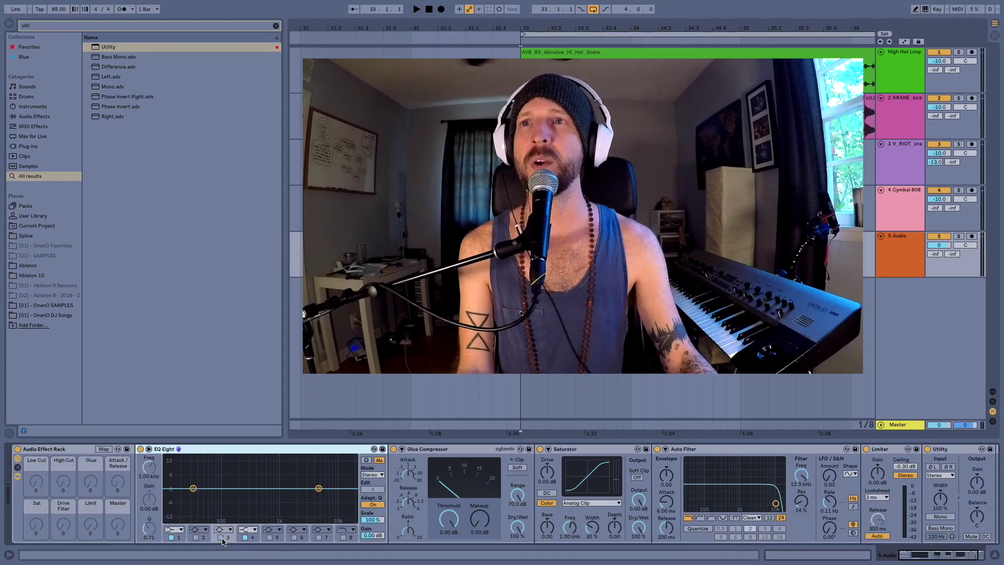
click(178, 539)
click(180, 532)
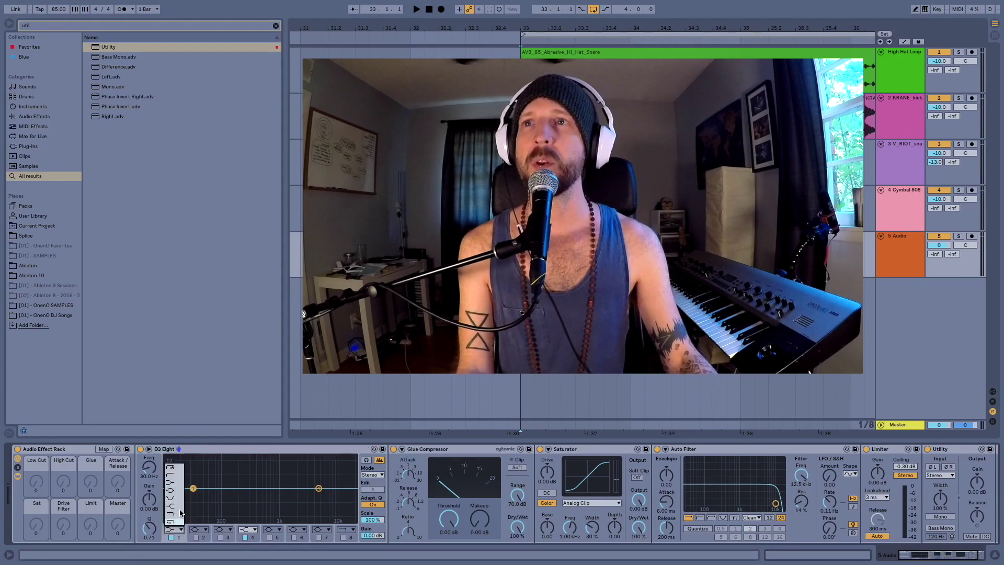
click(175, 472)
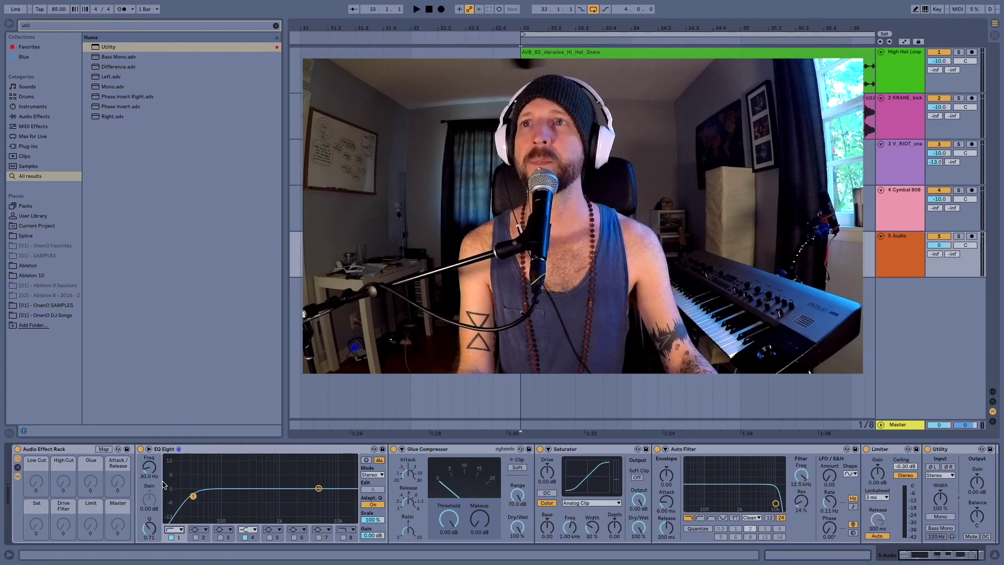
- Map EQ band 1's frequency and on switch to the Low Cut macro
right_click(150, 469)
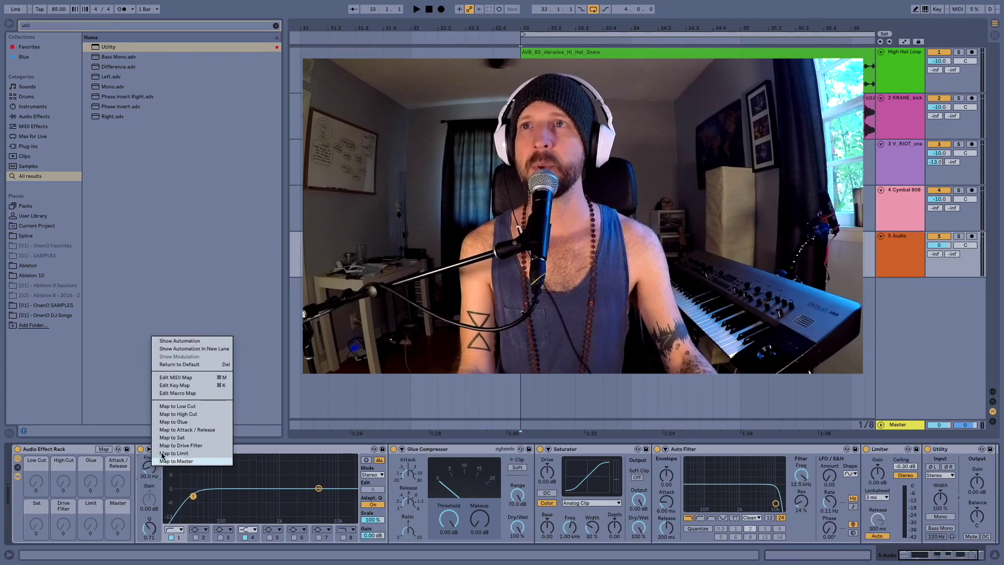
click(188, 407)
click(180, 530)
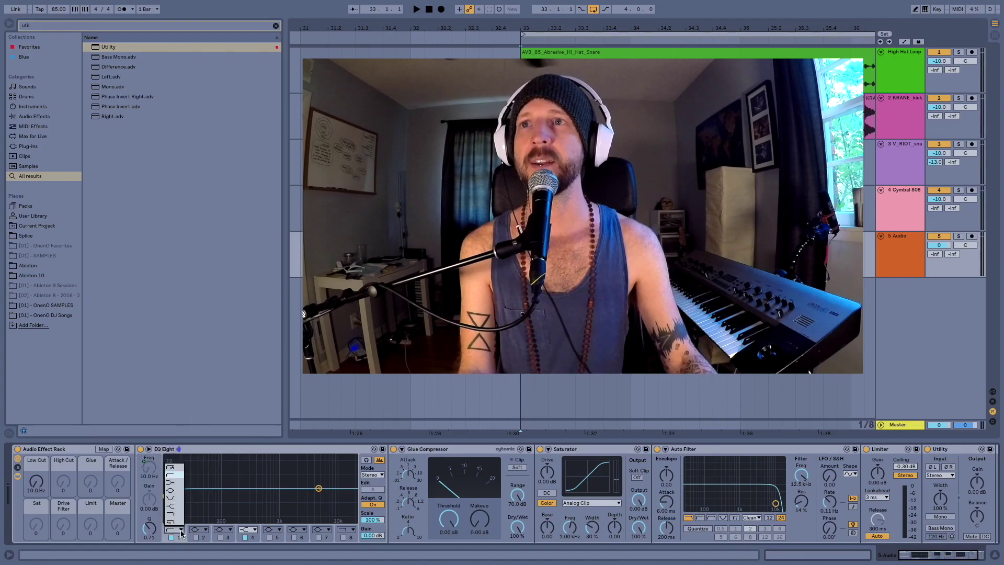
click(174, 477)
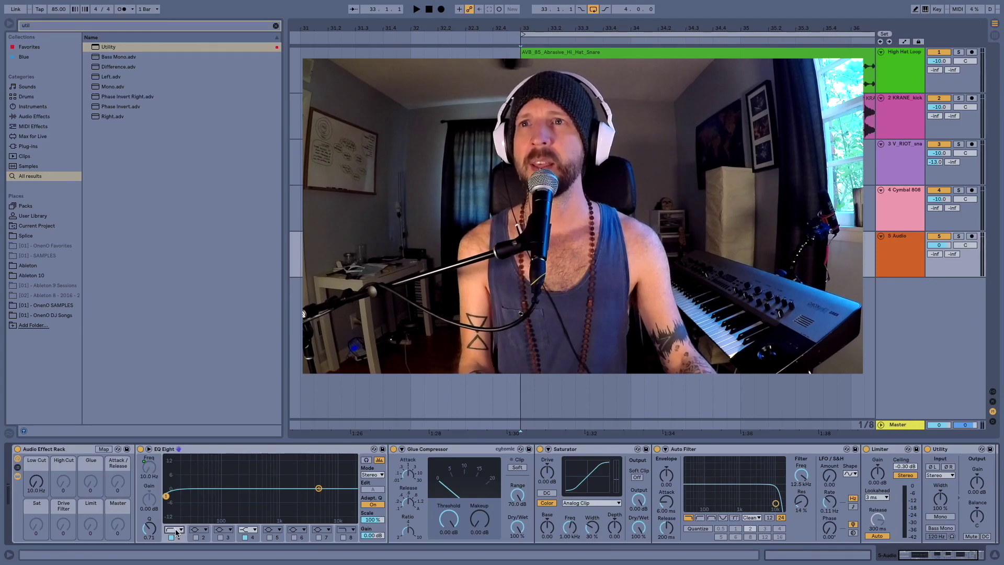
click(150, 473)
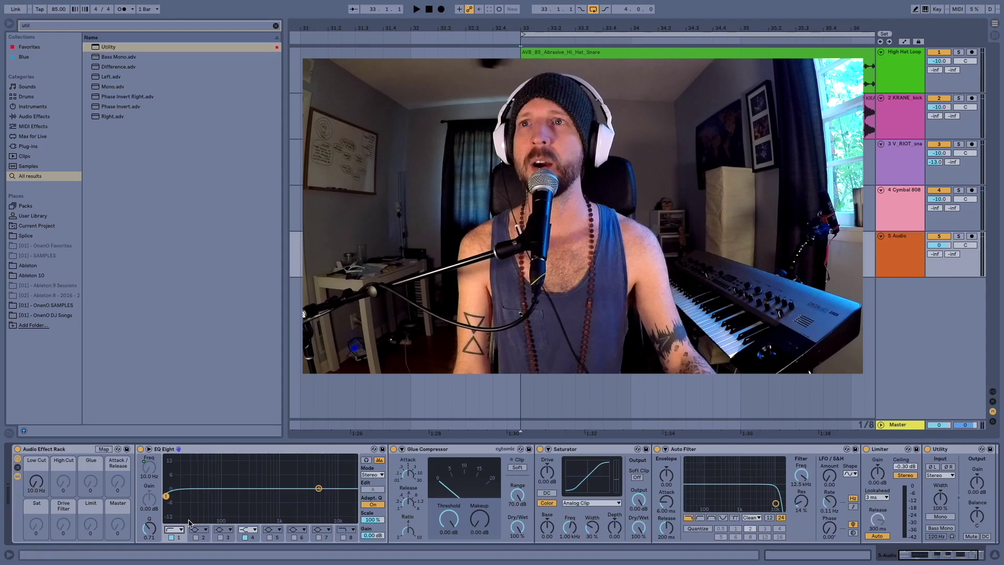
right_click(175, 538)
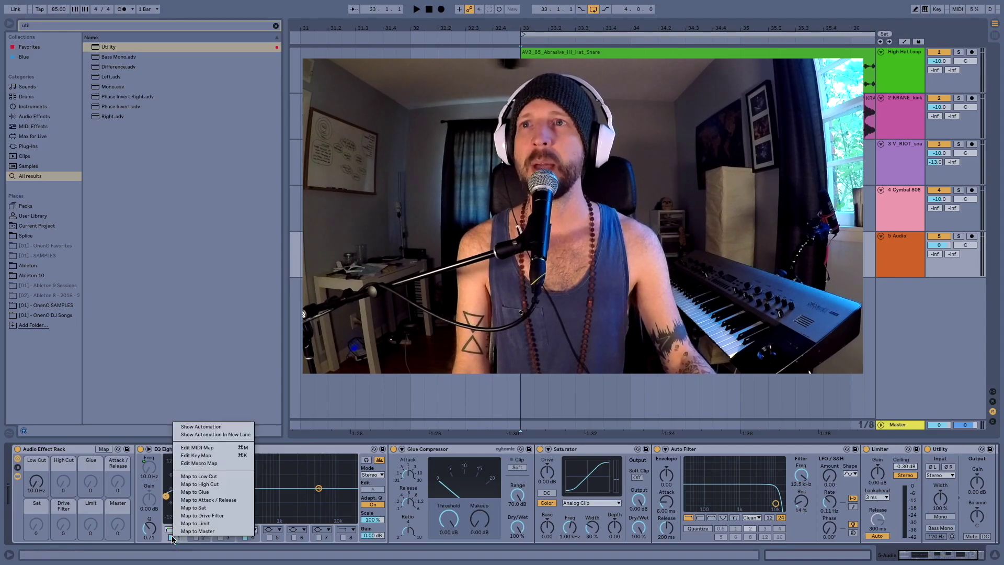
click(203, 477)
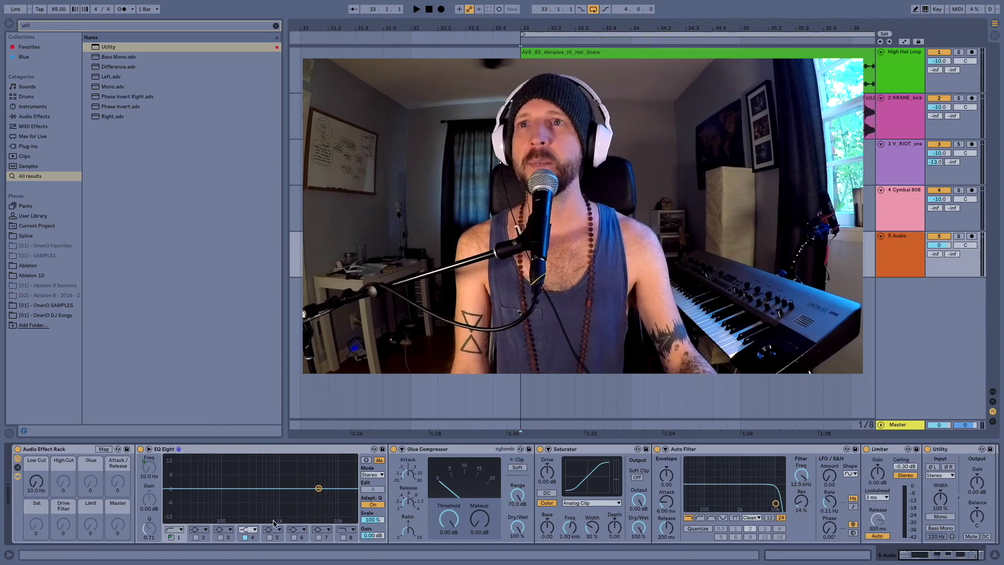
- Make EQ band 4 a low-pass with its frequency and on switch mapped to High Cut
click(253, 541)
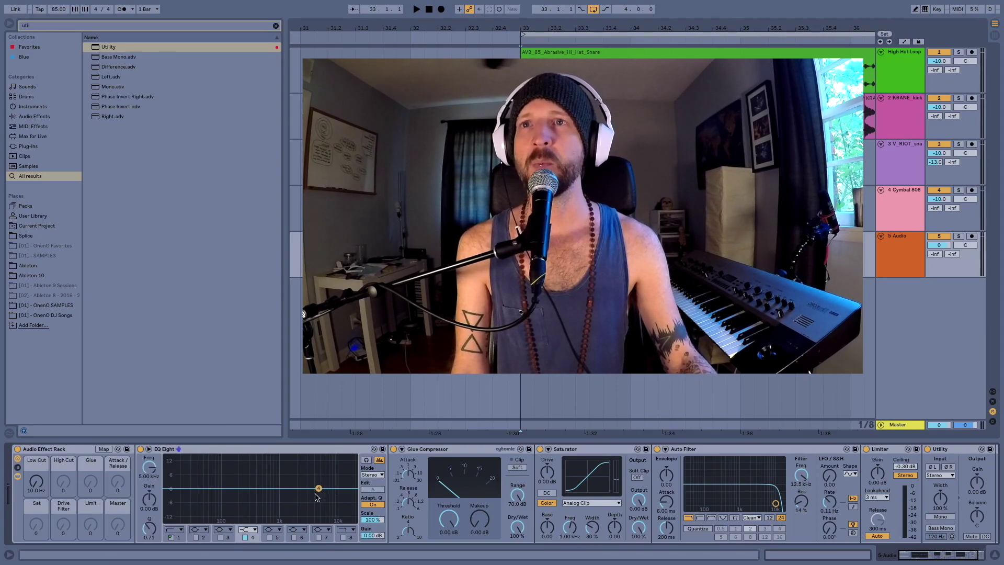
click(253, 531)
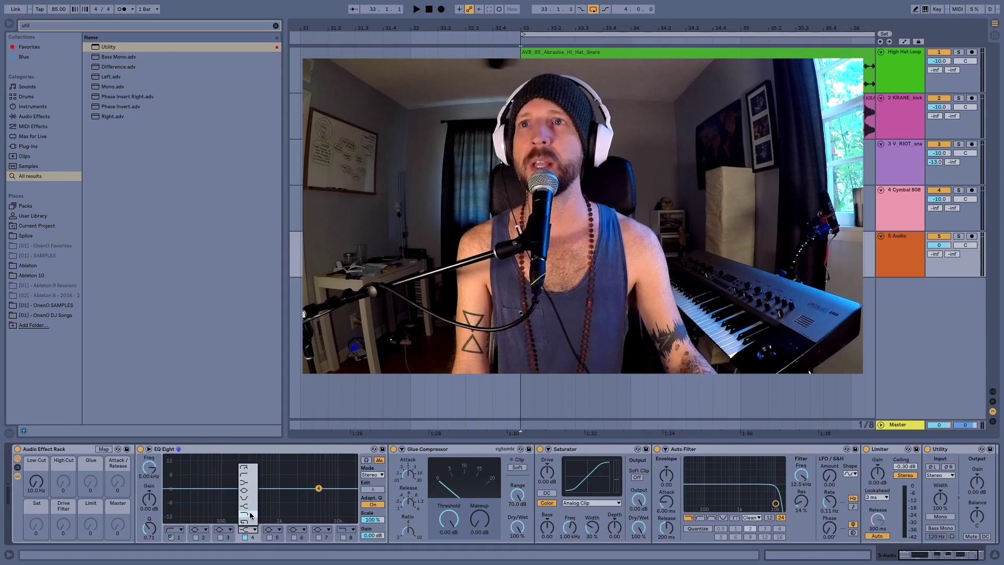
click(250, 516)
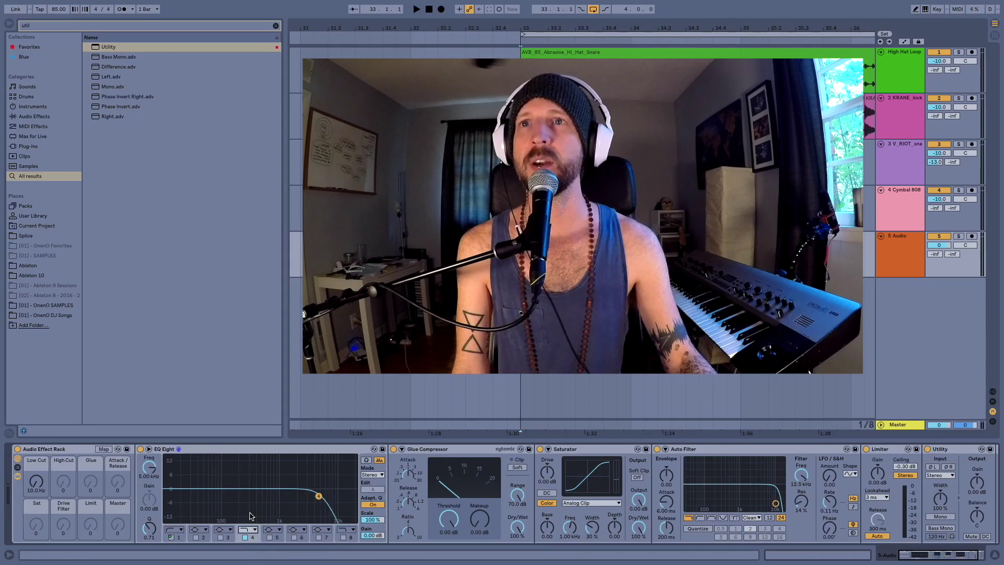
right_click(150, 470)
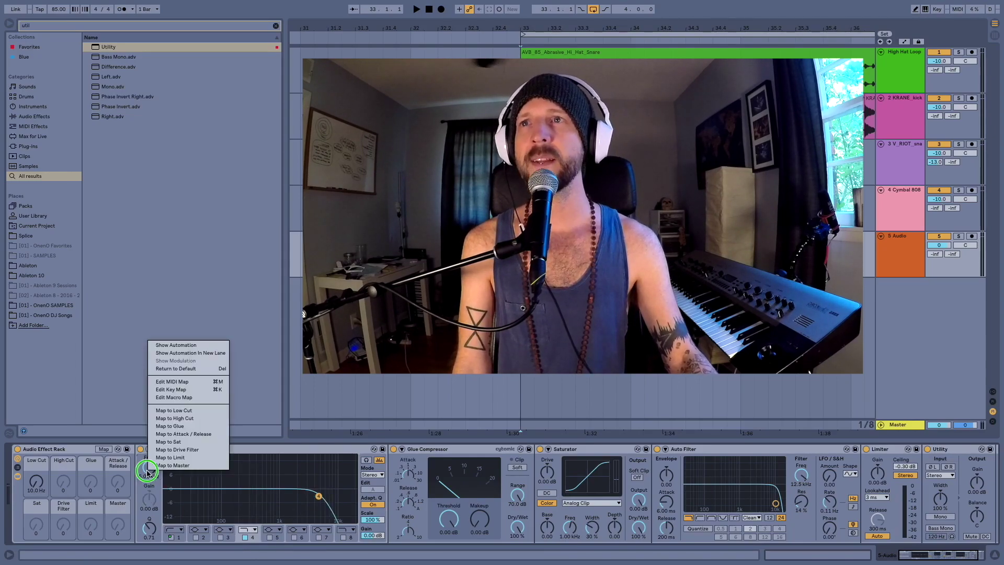
click(192, 419)
click(245, 537)
right_click(245, 536)
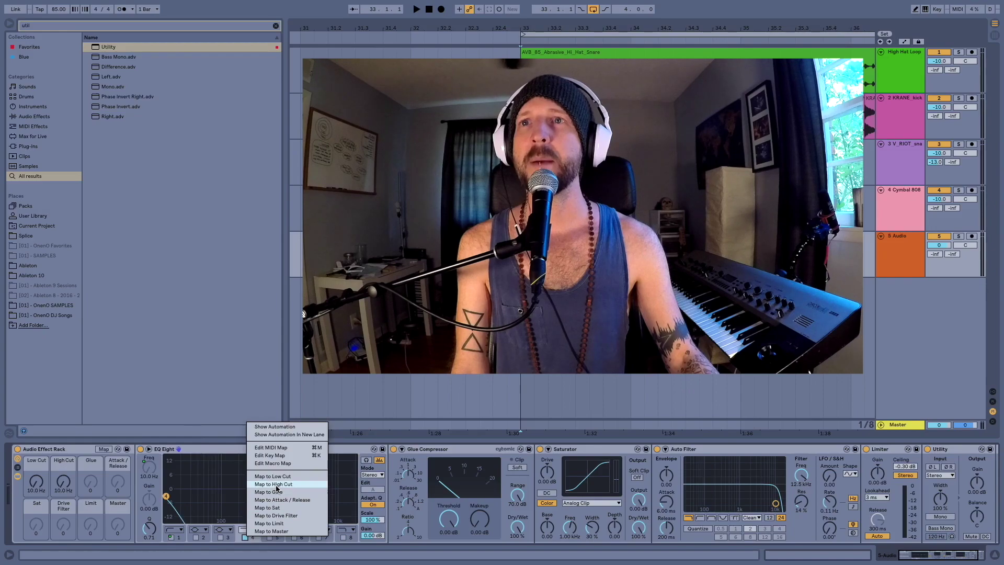
click(276, 485)
drag(62, 492, 61, 444)
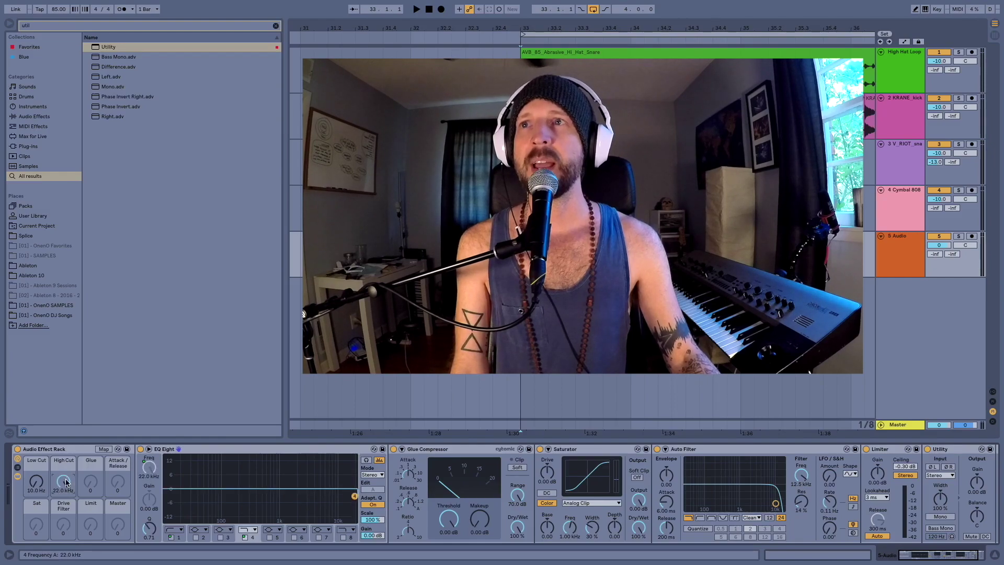
click(103, 449)
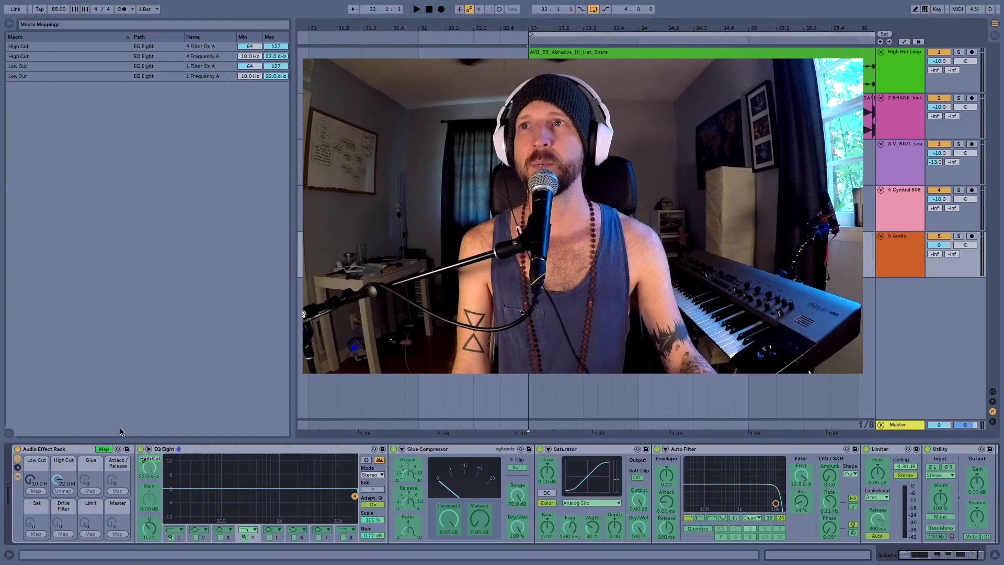
click(105, 450)
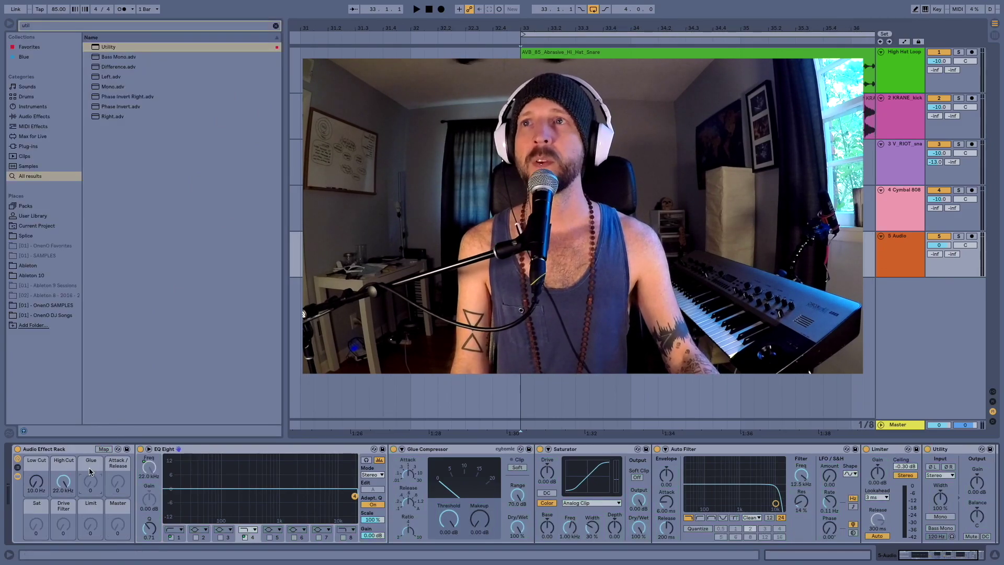
- Map Glue Compressor Threshold and Makeup to Glue, and Attack and Release to Attack / Release
right_click(452, 520)
click(482, 474)
right_click(480, 517)
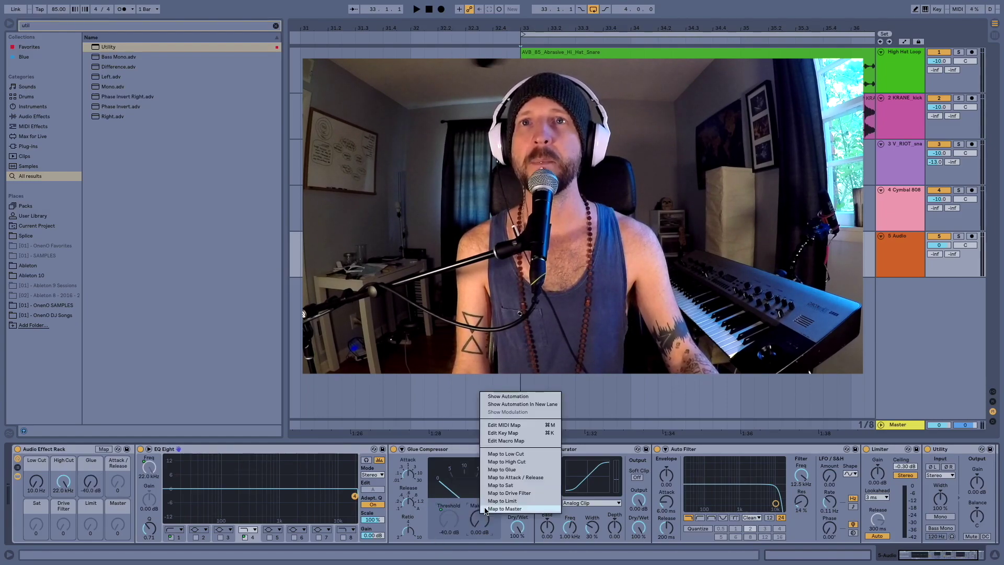
click(501, 470)
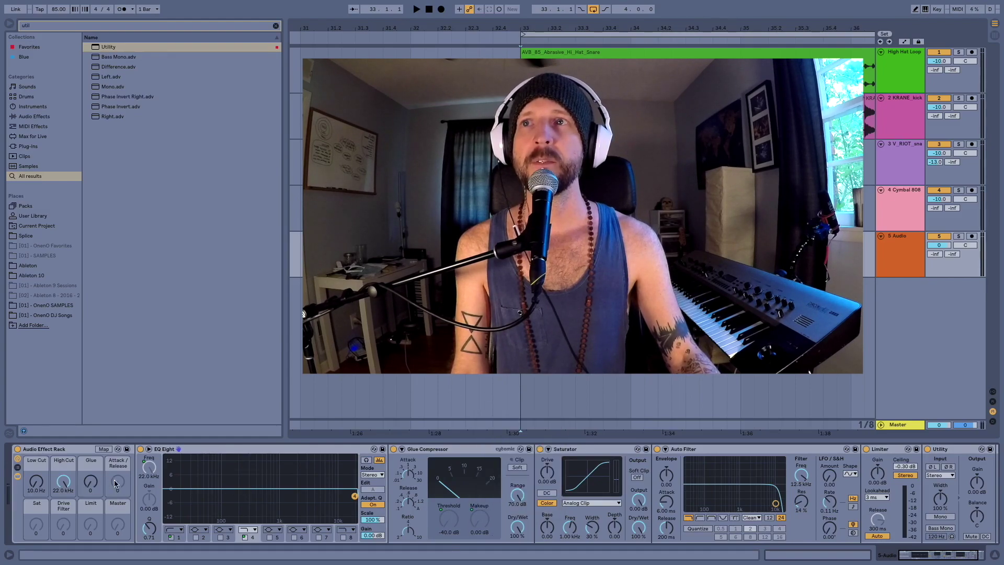
right_click(408, 475)
click(436, 437)
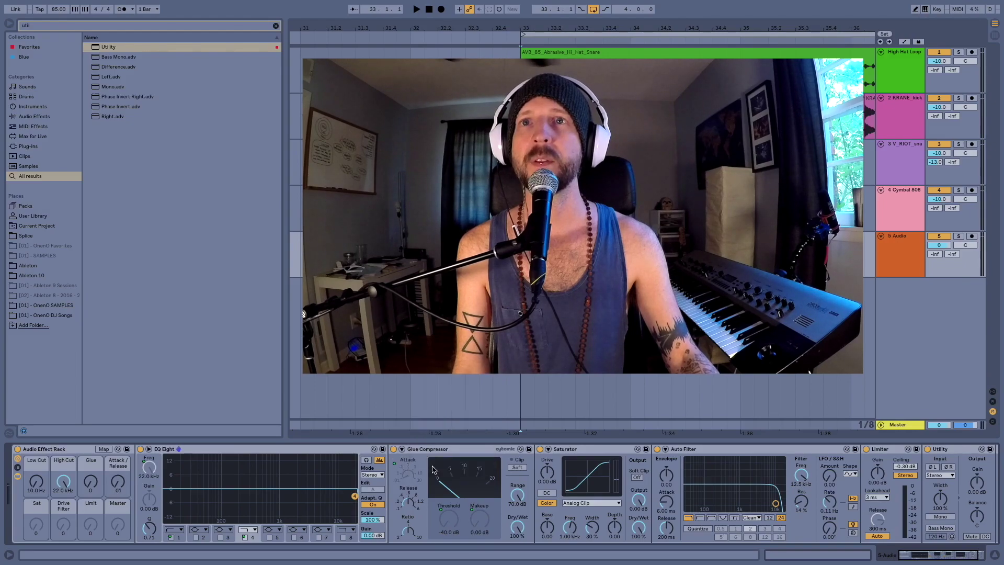
right_click(408, 503)
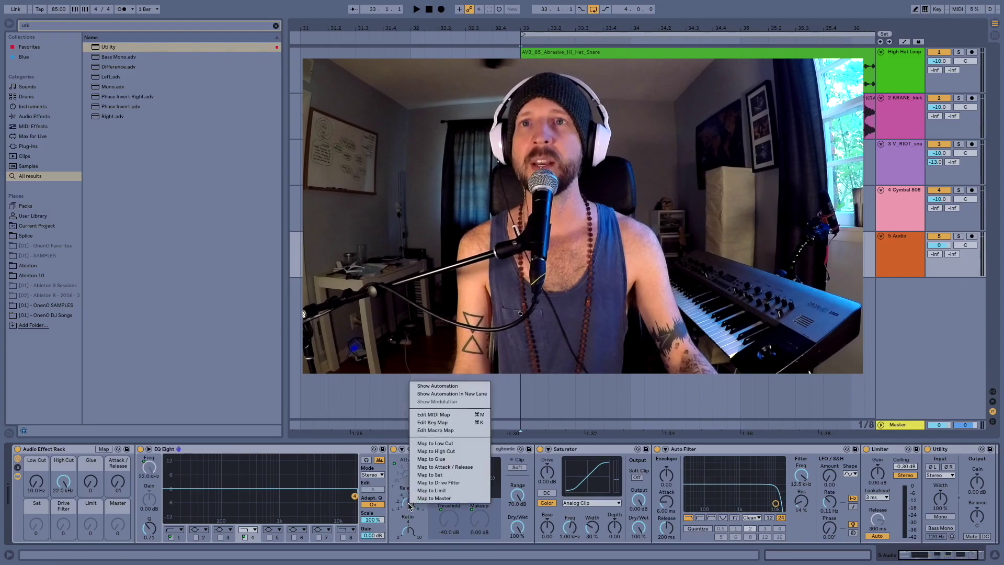
click(434, 474)
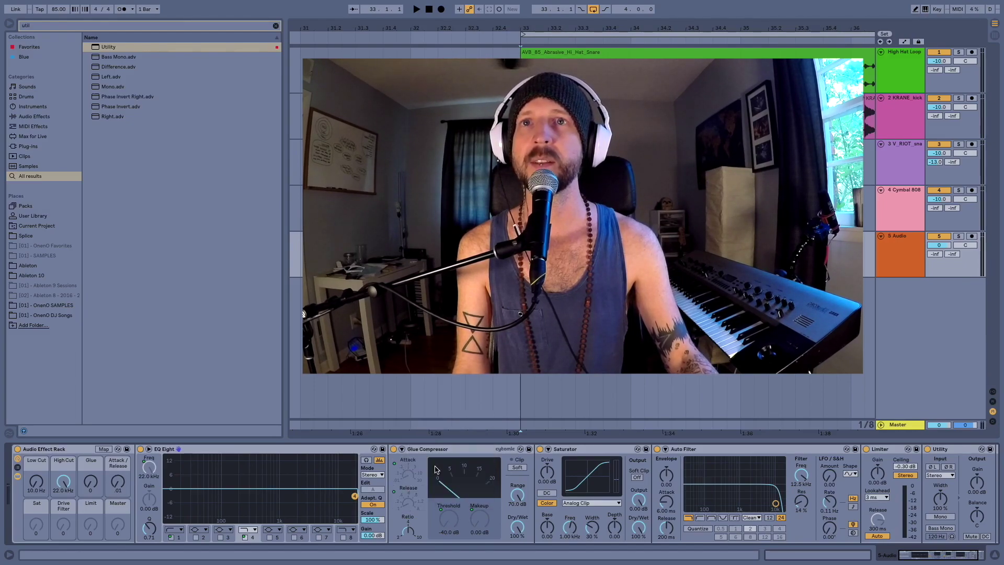
click(572, 450)
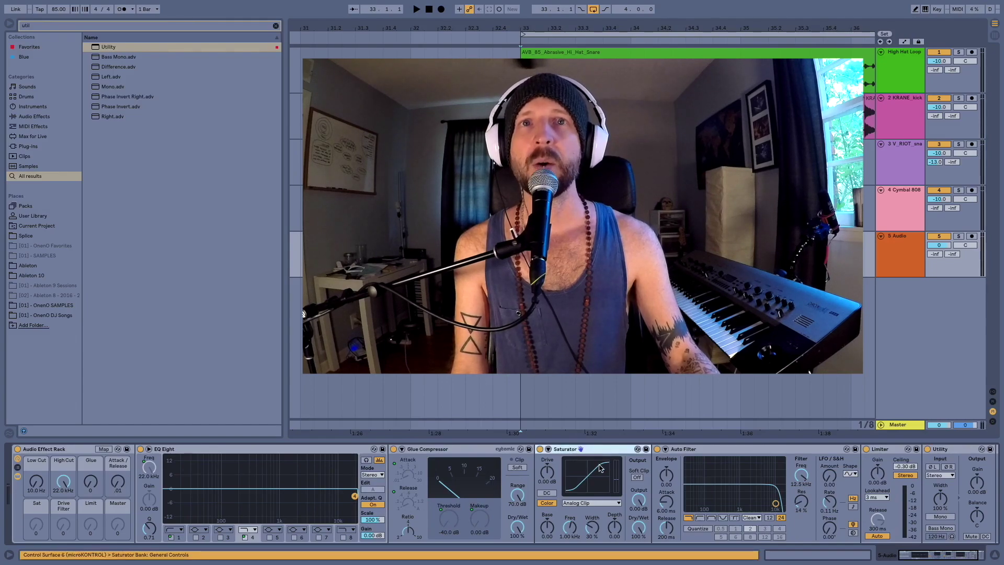
- Map the Saturator's Drive, Output and on/off switch to the Sat macro
right_click(548, 474)
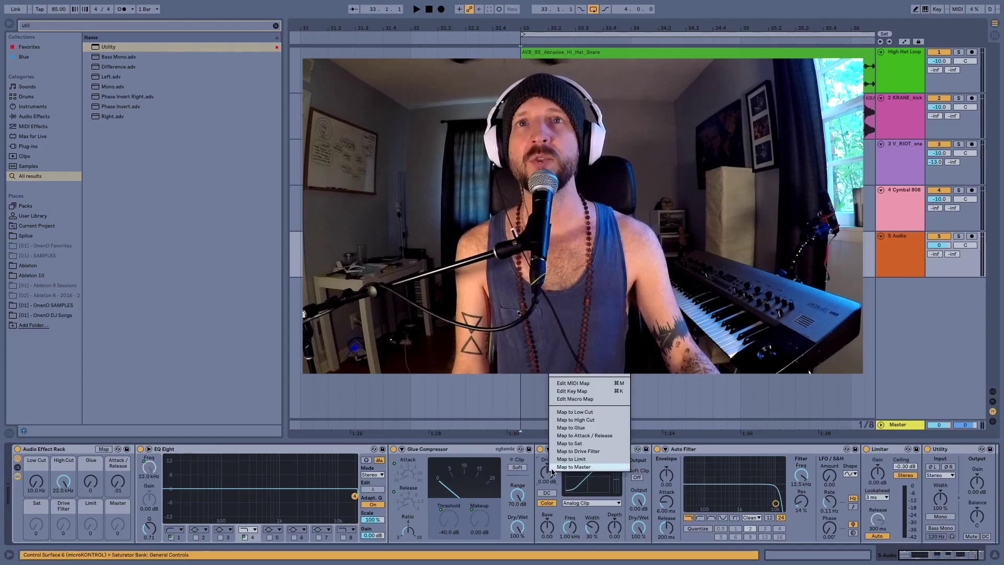
click(567, 443)
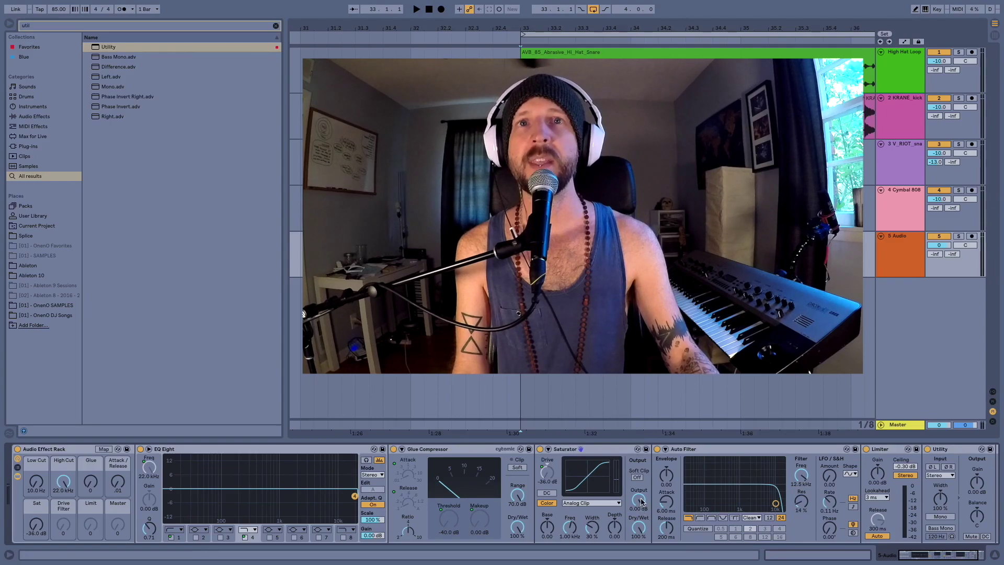
right_click(640, 499)
click(660, 471)
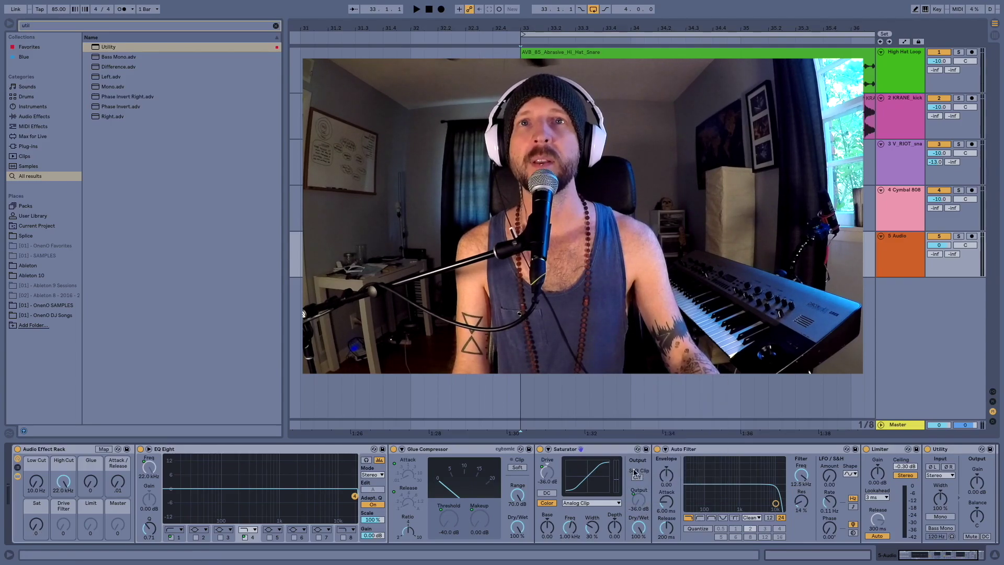
right_click(541, 453)
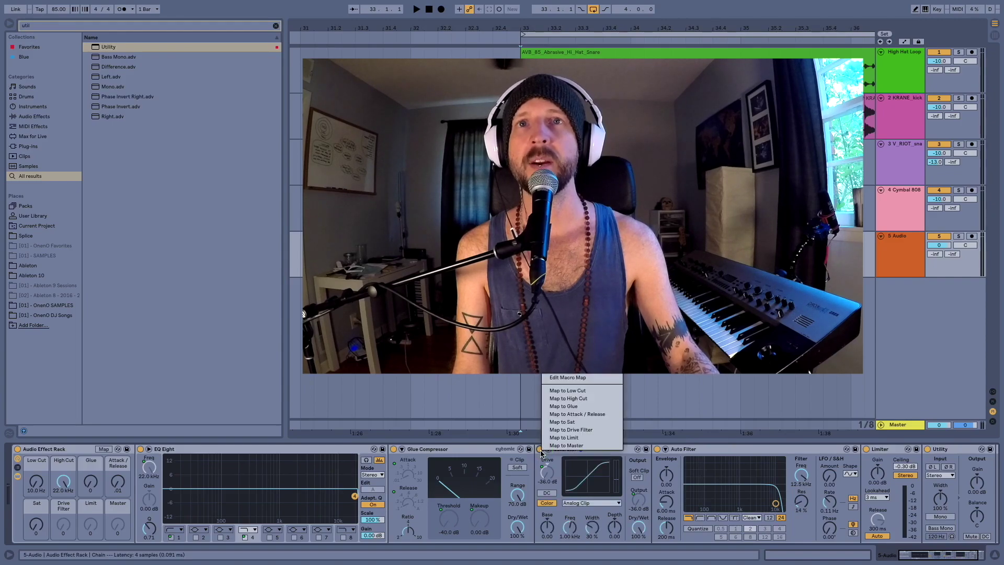
click(572, 422)
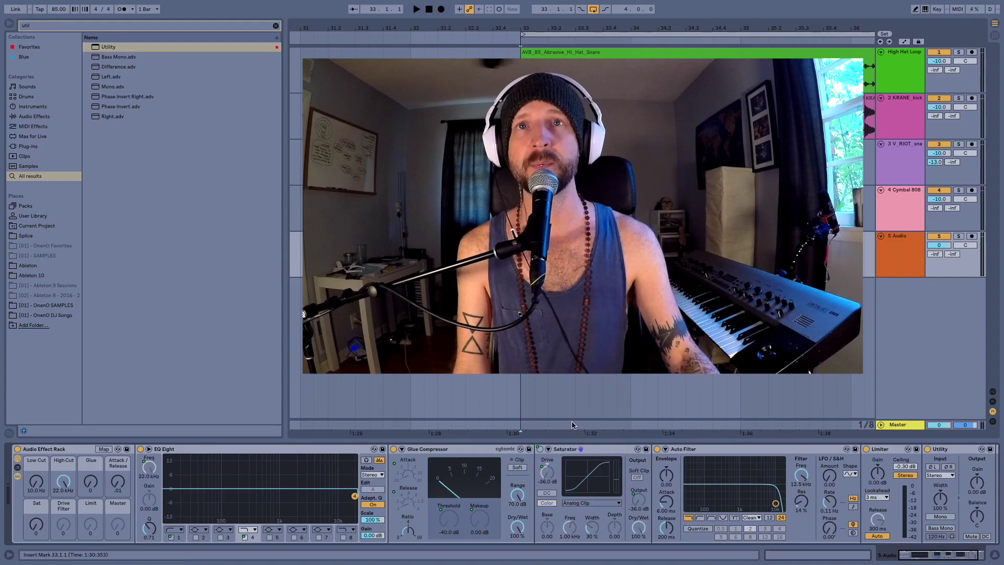
- Set Auto Filter cutoff to 19.9 kHz and circuit to PRD, and map its Drive to Drive Filter
click(695, 451)
drag(775, 503, 783, 503)
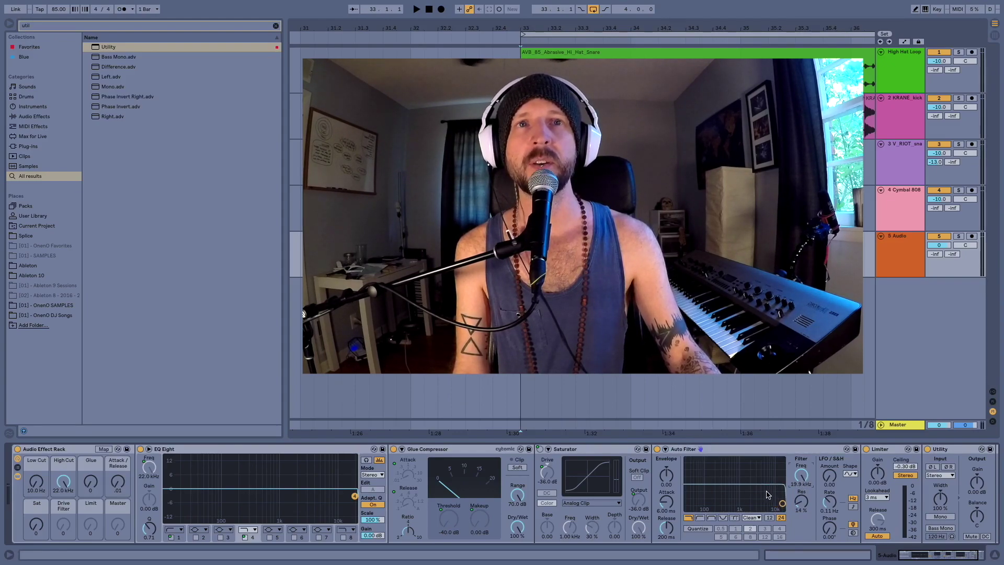
click(756, 518)
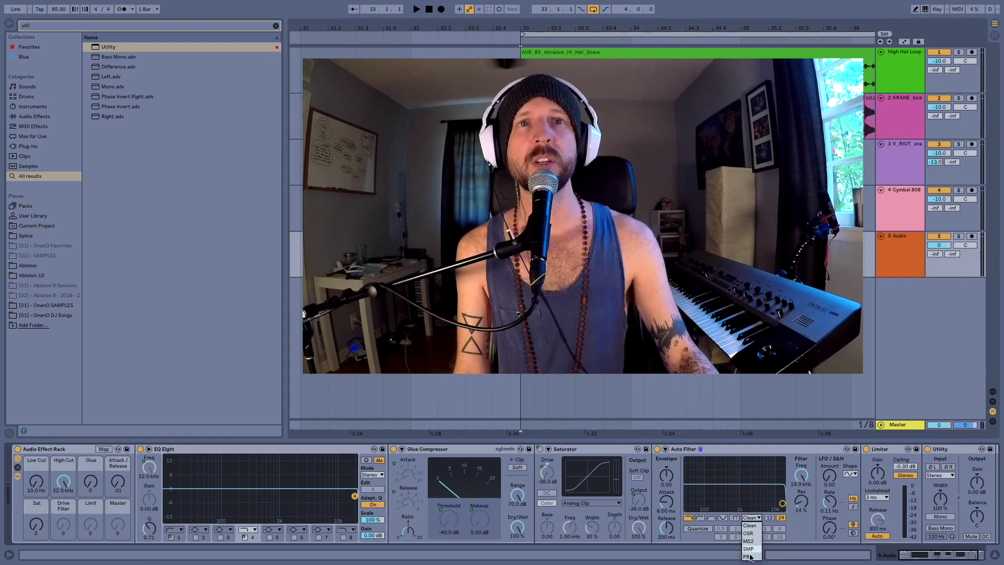
click(750, 557)
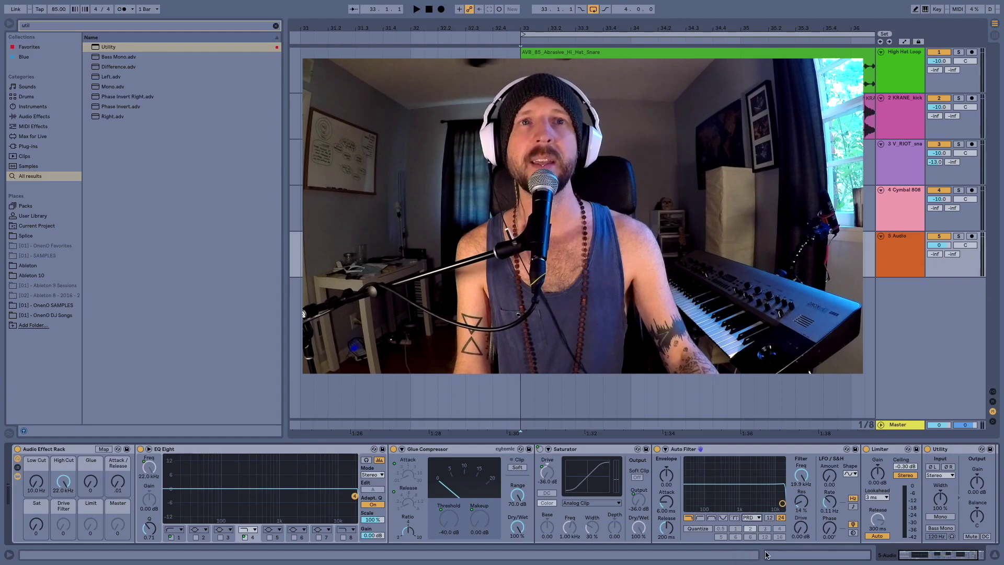
right_click(801, 529)
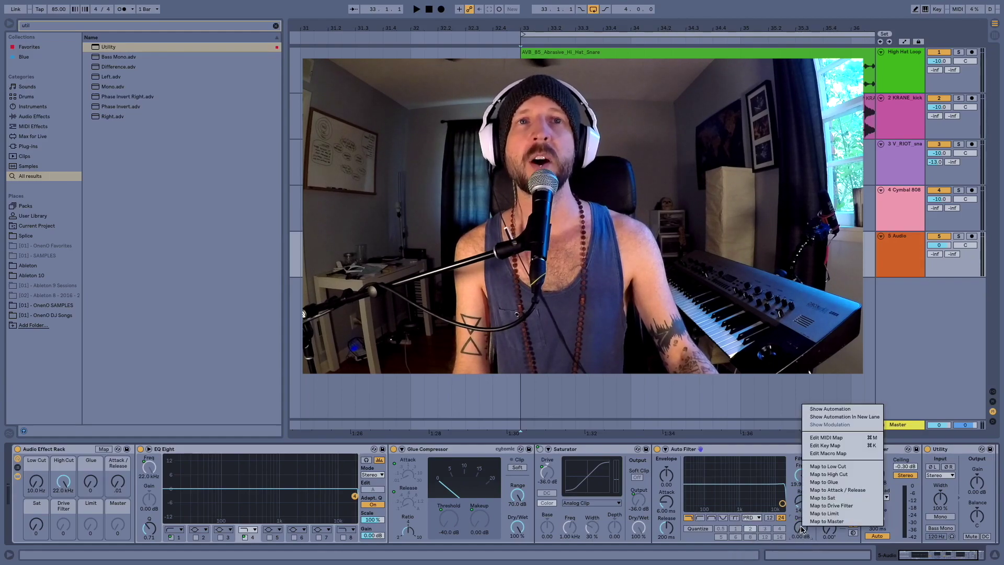
click(831, 506)
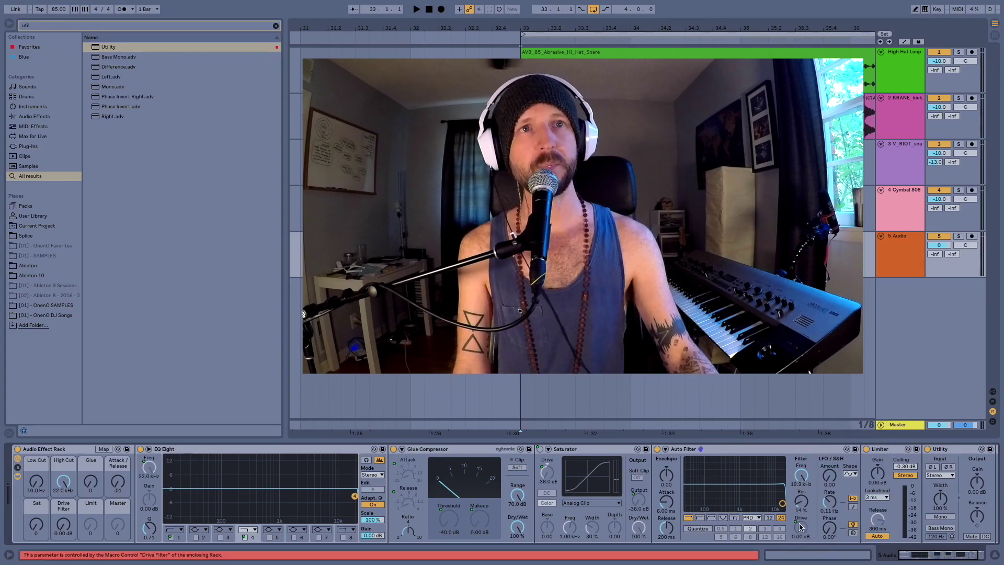
right_click(879, 474)
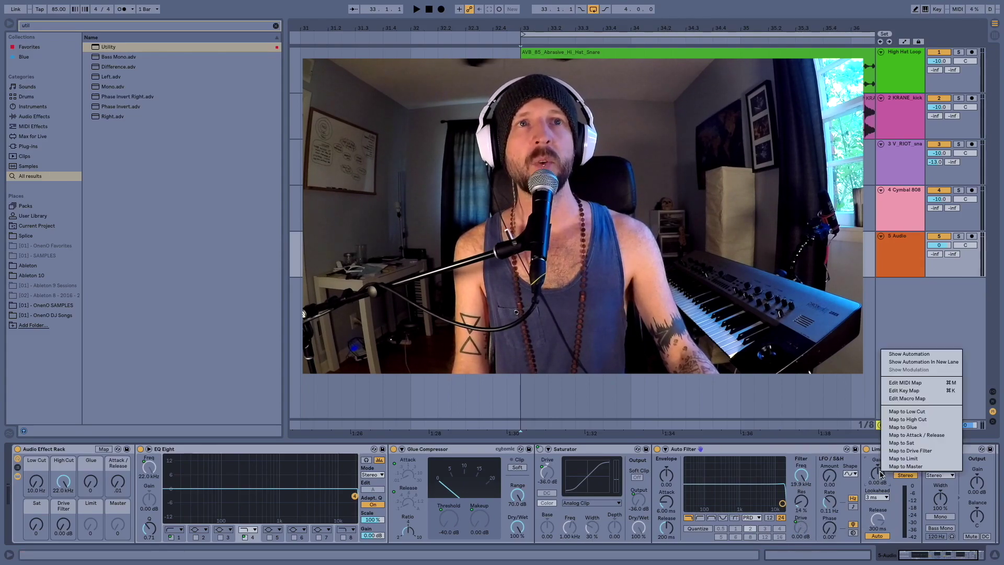
- Map Limiter Gain to the Limit macro and Utility Gain to the Master macro
click(908, 459)
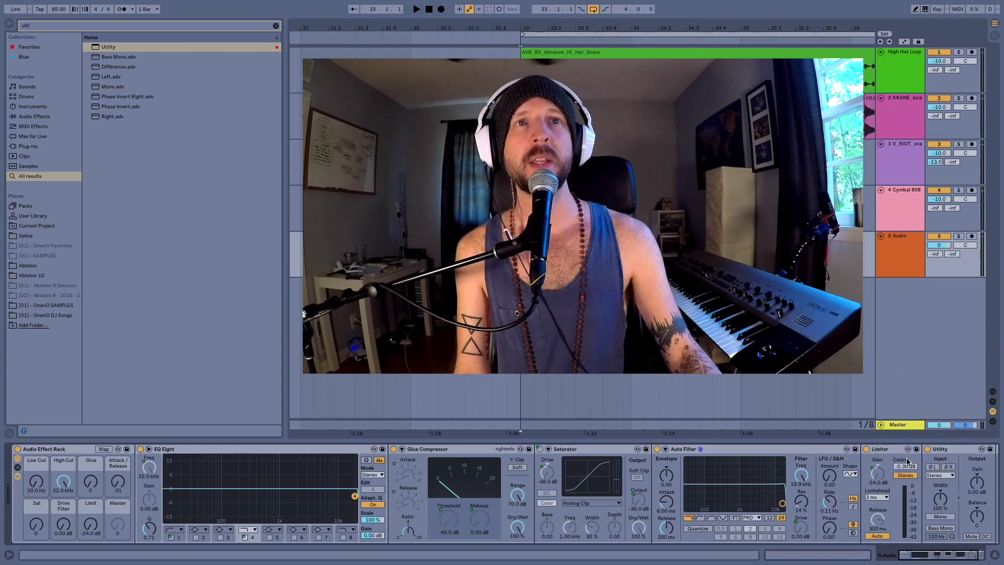
click(962, 452)
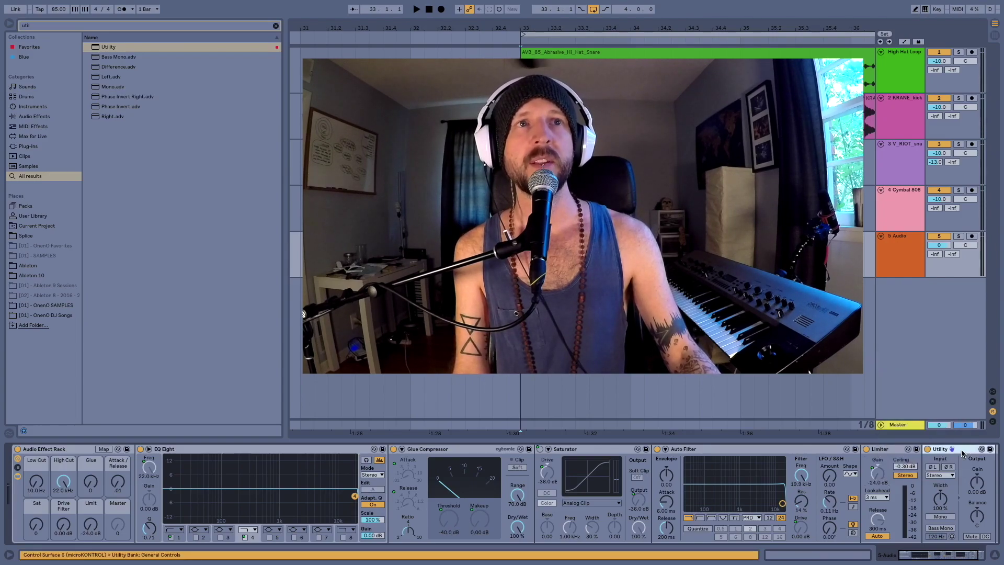
right_click(976, 483)
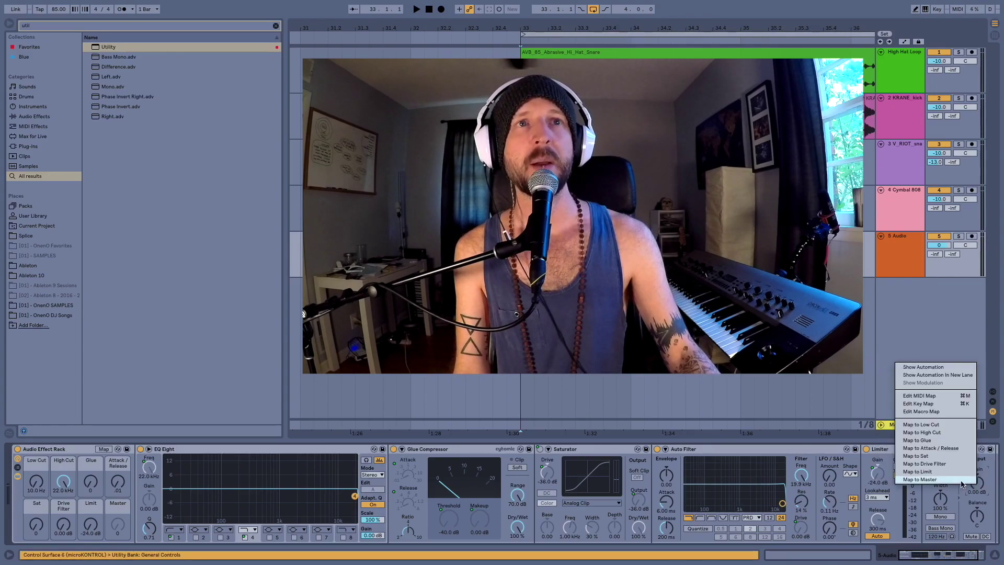
click(961, 480)
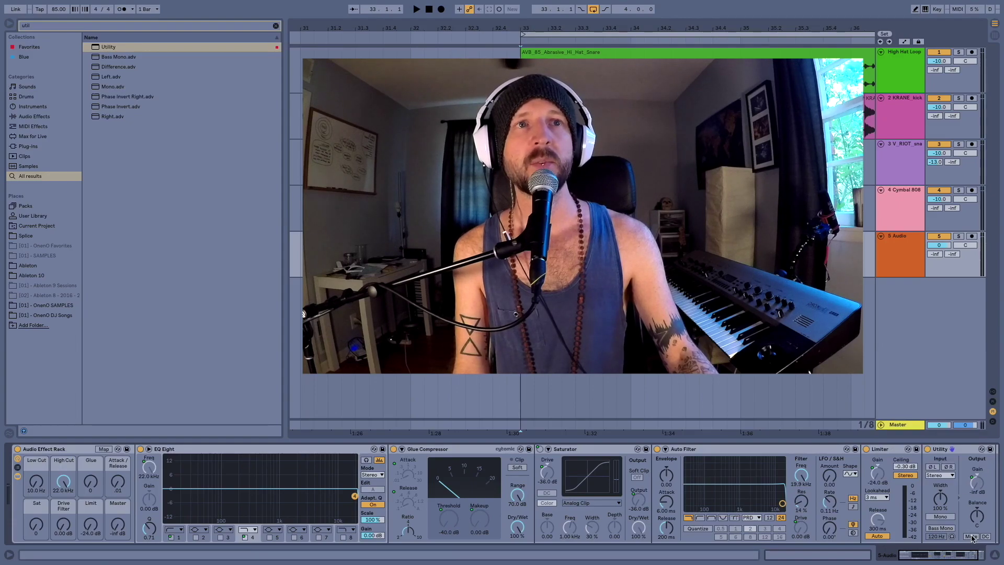